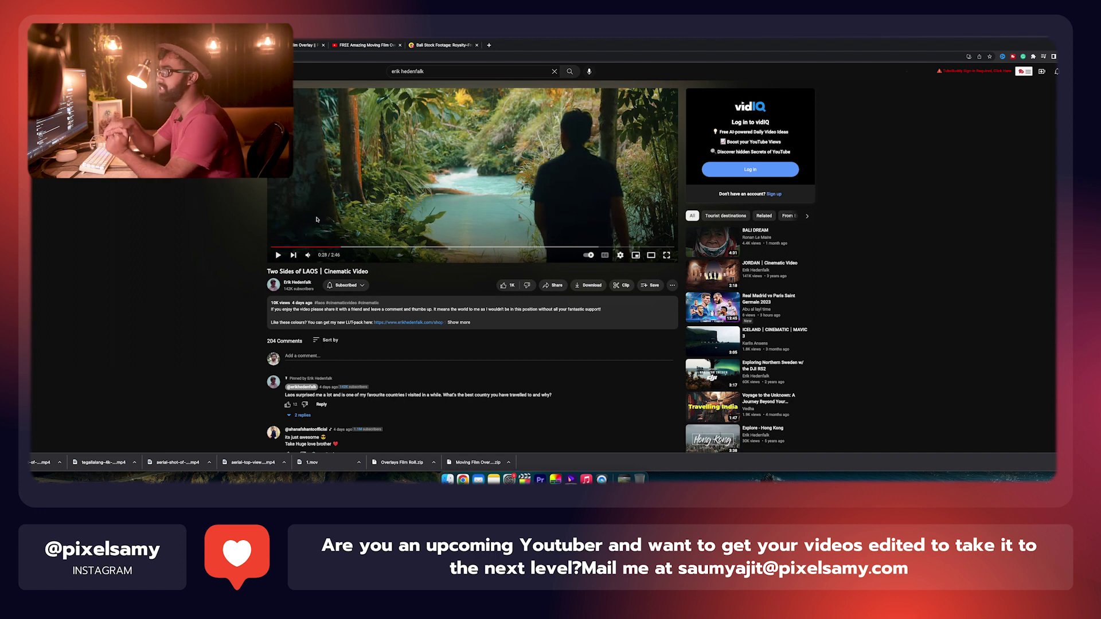
Resume playback of the 'Two Sides of LAOS | Cinematic Video' reference on YouTube
{"action": "left_click", "coordinate": [317, 219]}
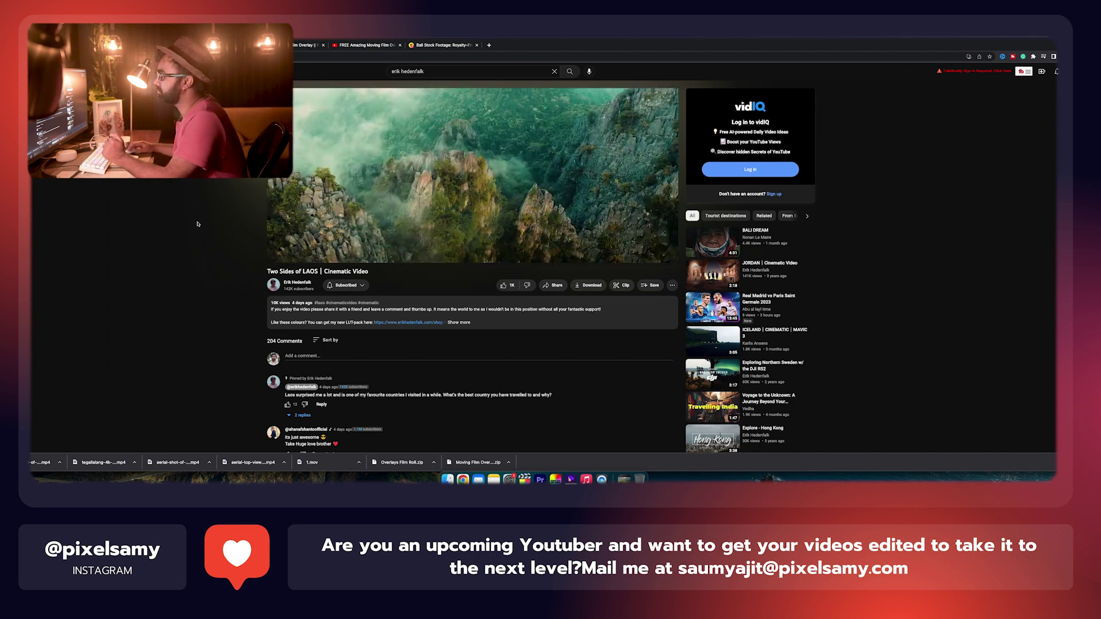
Replay the Laos jungle river transition from 0:27 and pause on the misty jungle shot at 0:33
{"action": "left_click", "coordinate": [336, 227]}
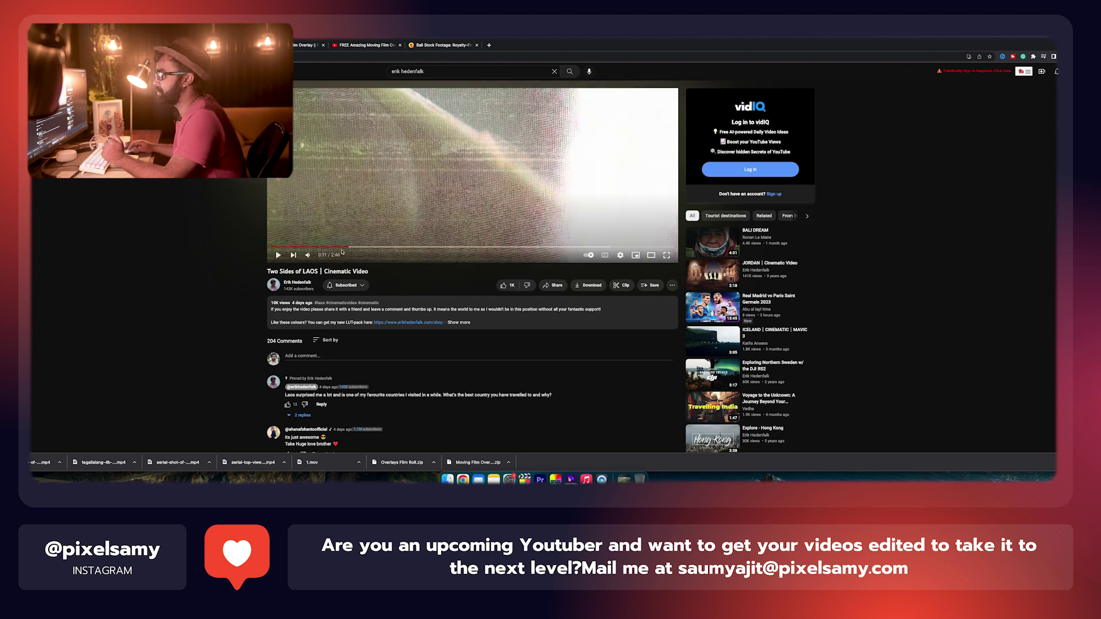
{"action": "left_click", "coordinate": [339, 247]}
{"action": "left_click", "coordinate": [351, 224]}
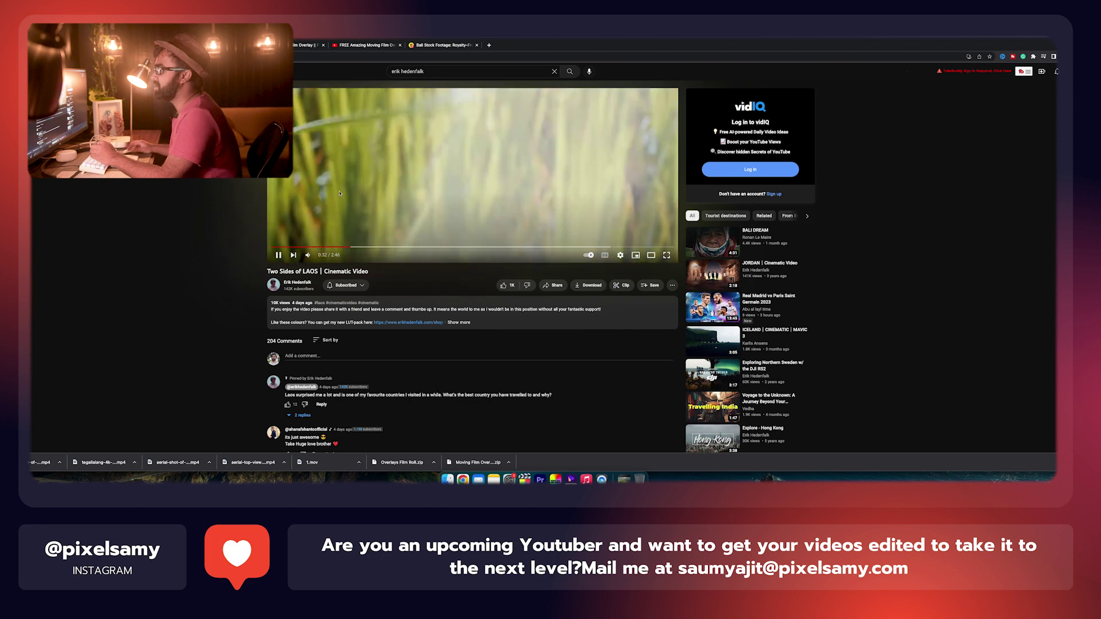
{"action": "left_click", "coordinate": [339, 194]}
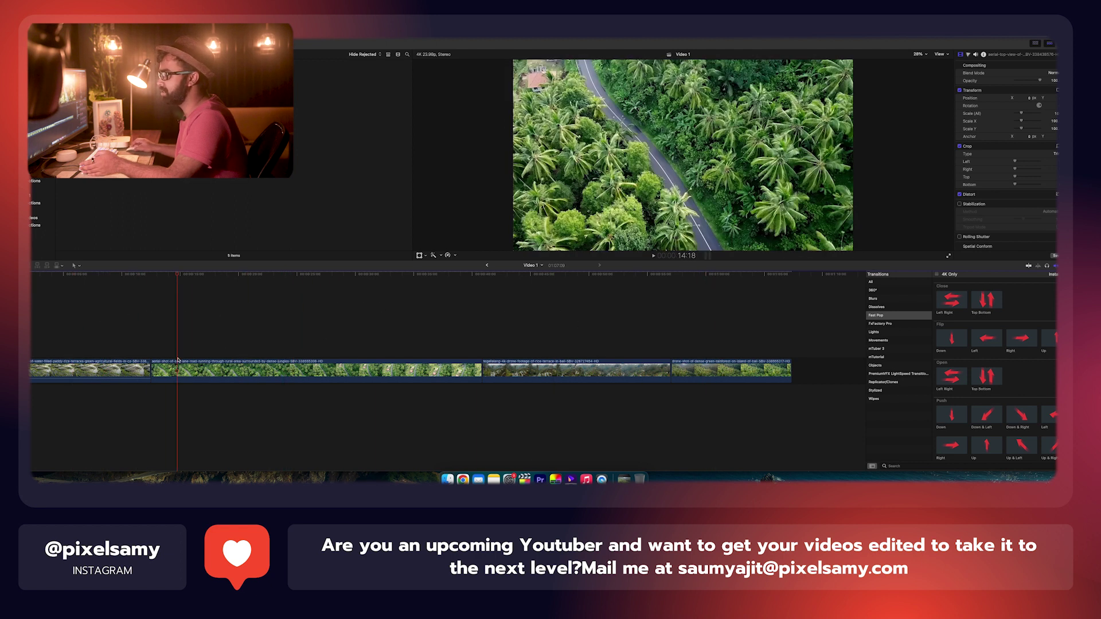
Cut the second Bali clip to about one second, then trim the other clips' edit points and ends
{"action": "key", "text": "alt+bracketright"}
{"action": "left_click_drag", "start_coordinate": [165, 370], "coordinate": [156, 370]}
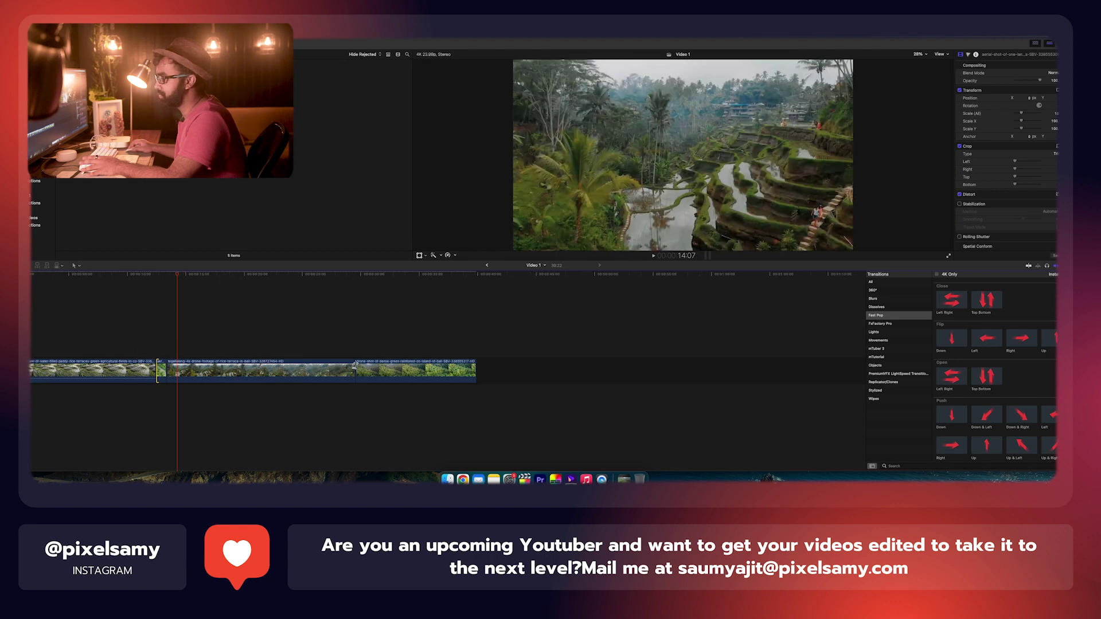
{"action": "left_click_drag", "start_coordinate": [353, 366], "coordinate": [222, 367]}
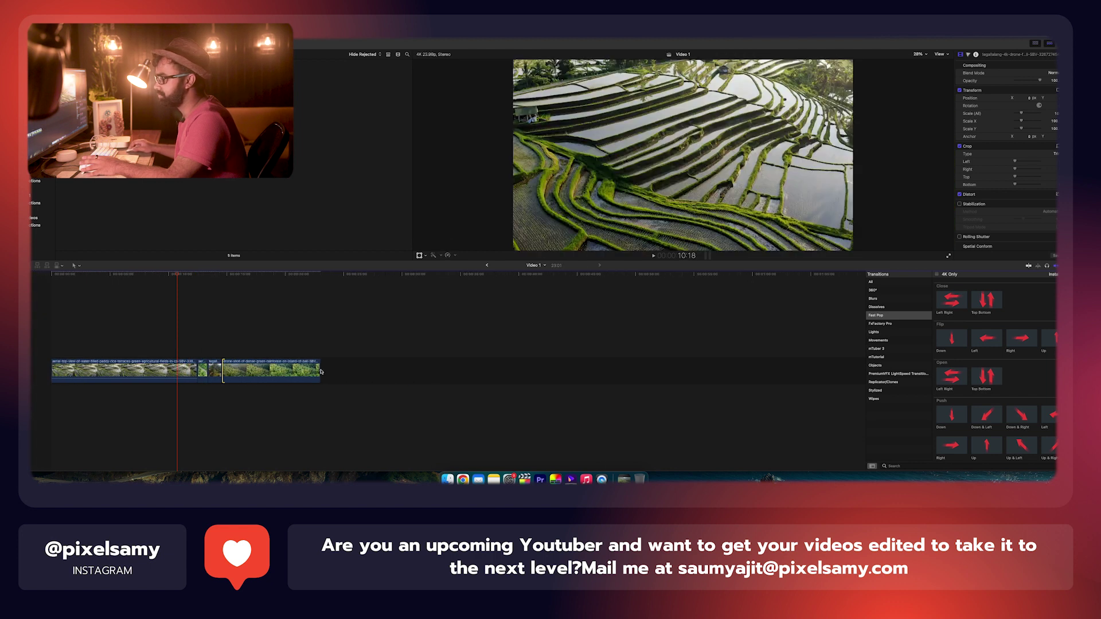
{"action": "left_click_drag", "start_coordinate": [318, 370], "coordinate": [291, 370]}
{"action": "left_click_drag", "start_coordinate": [52, 369], "coordinate": [125, 372]}
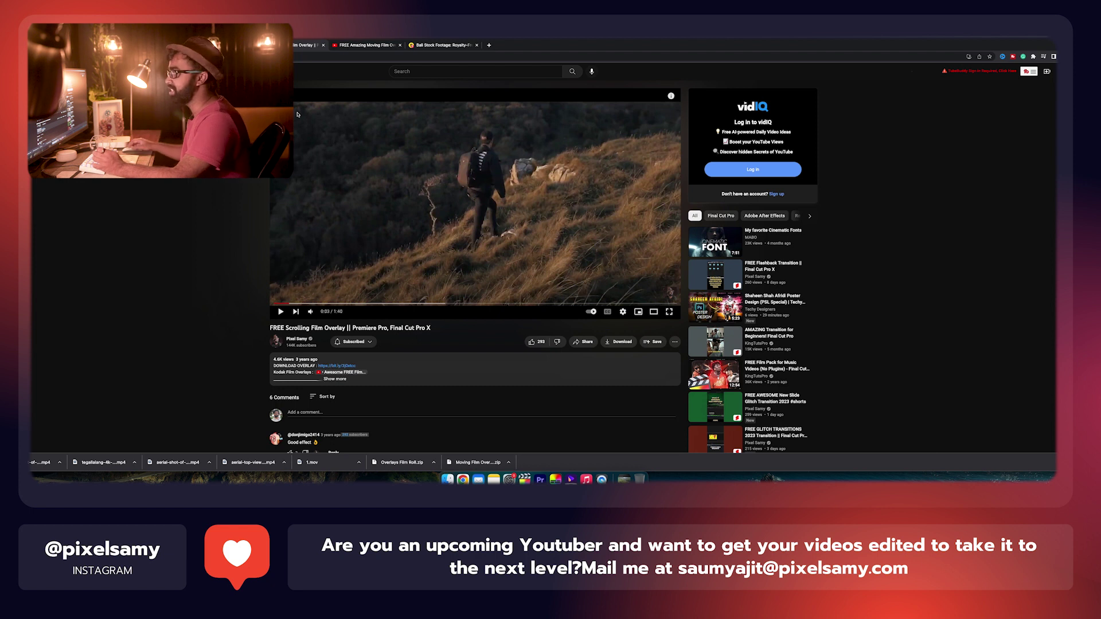
Check the Amazing Moving Film Overlay video and dismiss the Mail account setup dialog
{"action": "left_click", "coordinate": [357, 49]}
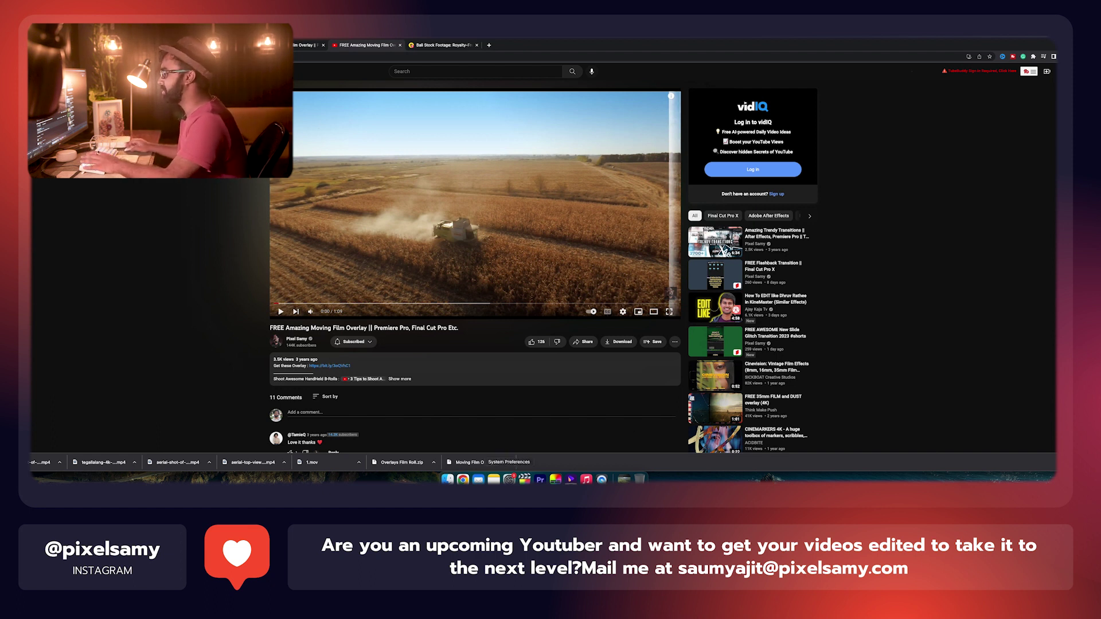
{"action": "left_click", "coordinate": [524, 480]}
{"action": "left_click", "coordinate": [478, 480]}
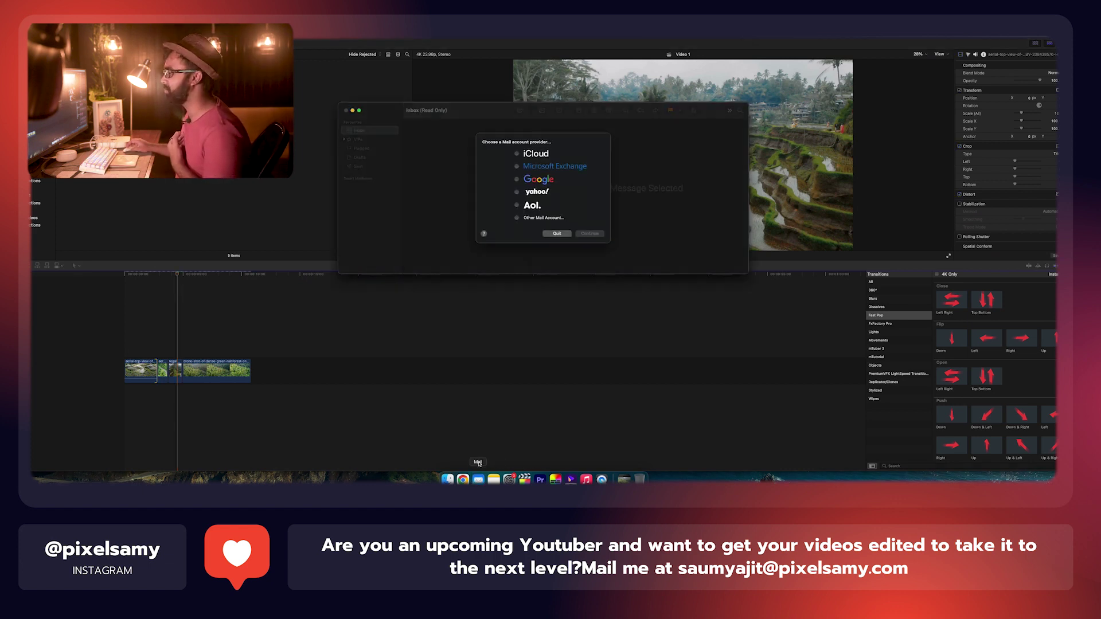
{"action": "key", "text": "super+q"}
Play the vintage film projector video and pause it at 0:08
{"action": "left_click", "coordinate": [463, 479]}
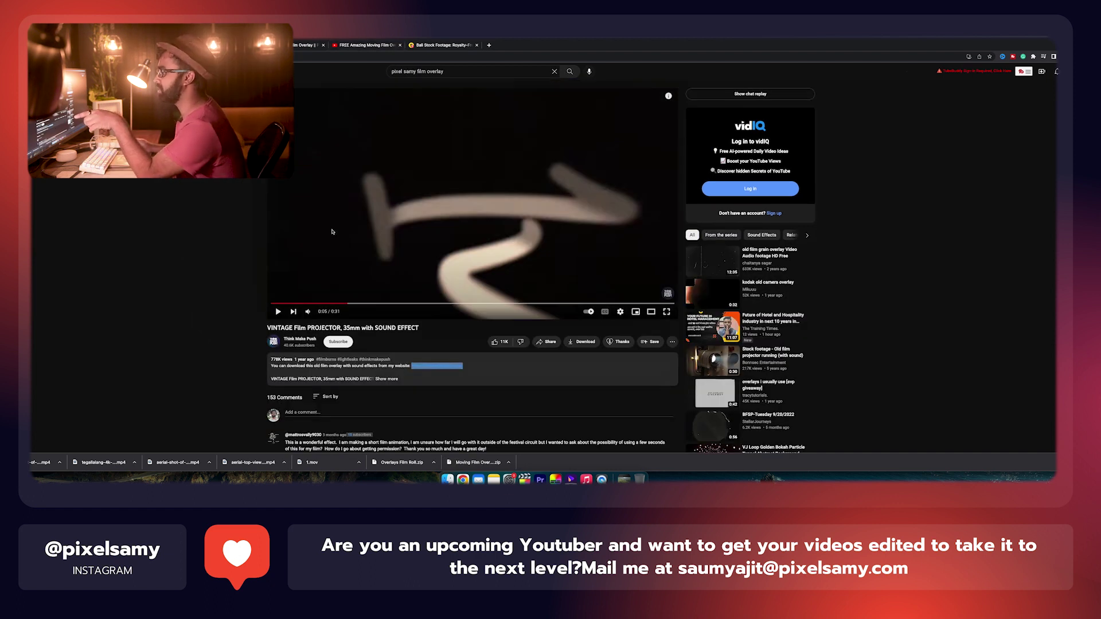
{"action": "left_click", "coordinate": [314, 233]}
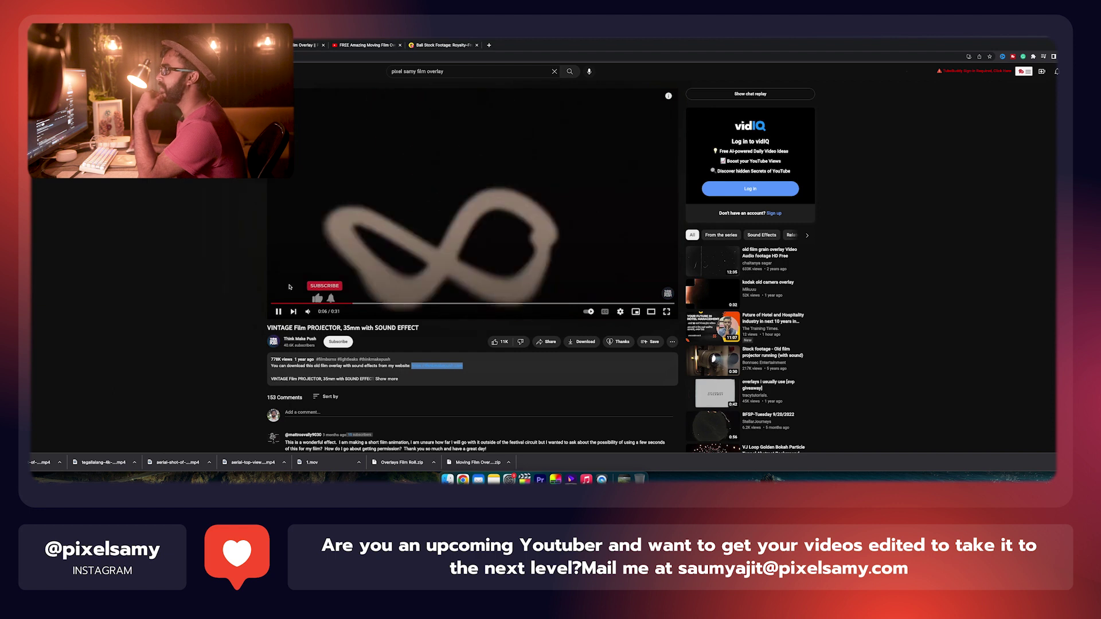
{"action": "left_click", "coordinate": [347, 259]}
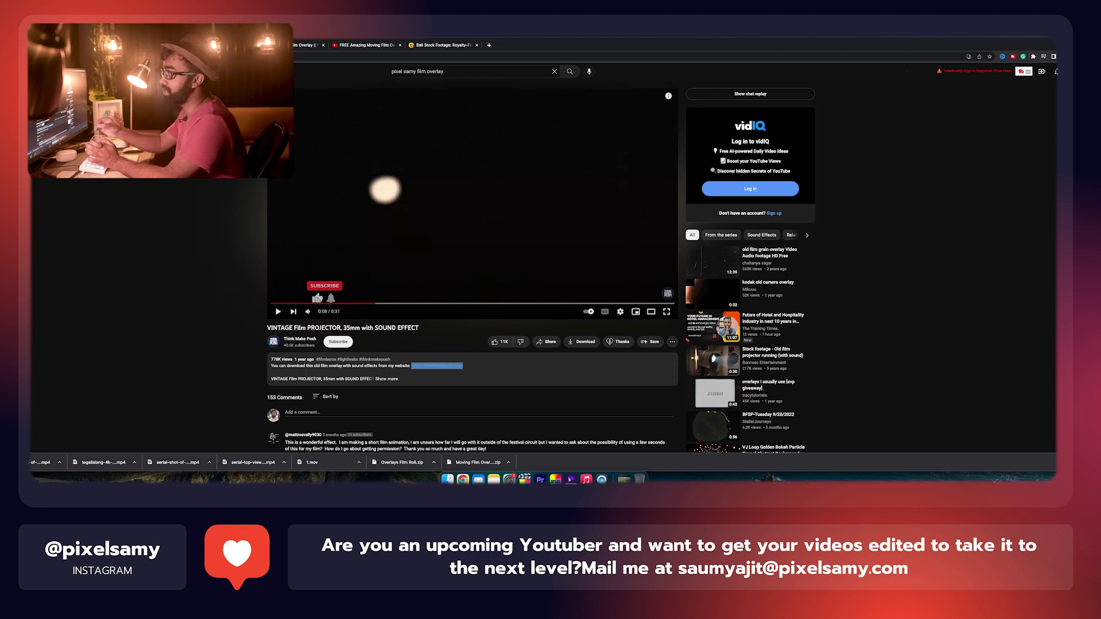
Fit the timeline to view, re-sort Downloads, and add Moving Film Overlay.mp4 above the Bali clips
{"action": "left_click", "coordinate": [525, 479]}
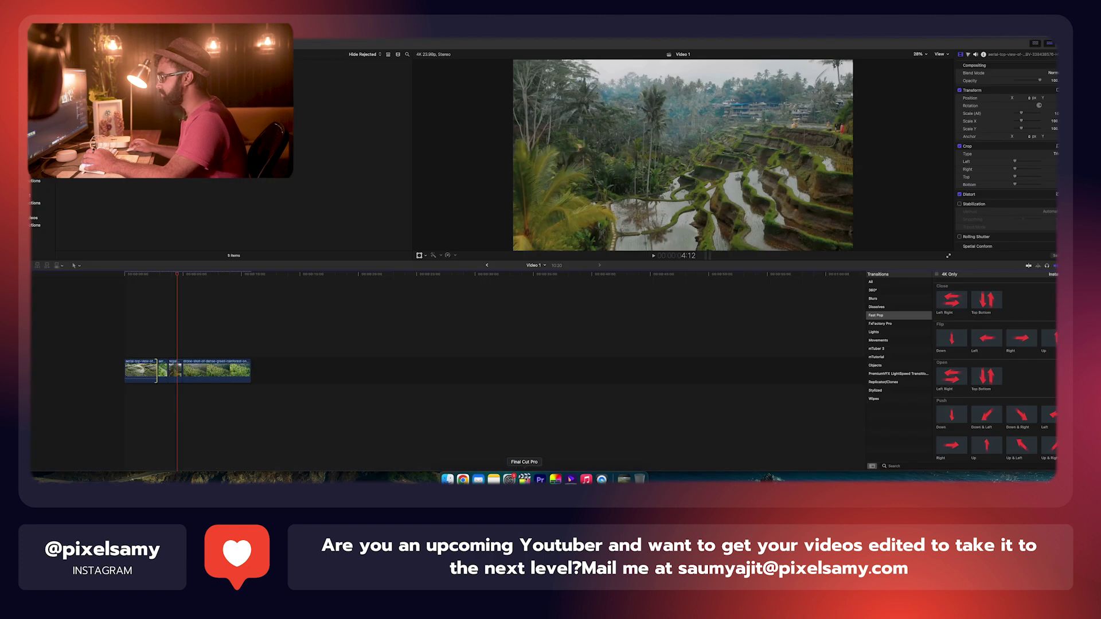
{"action": "key", "text": "shift+z"}
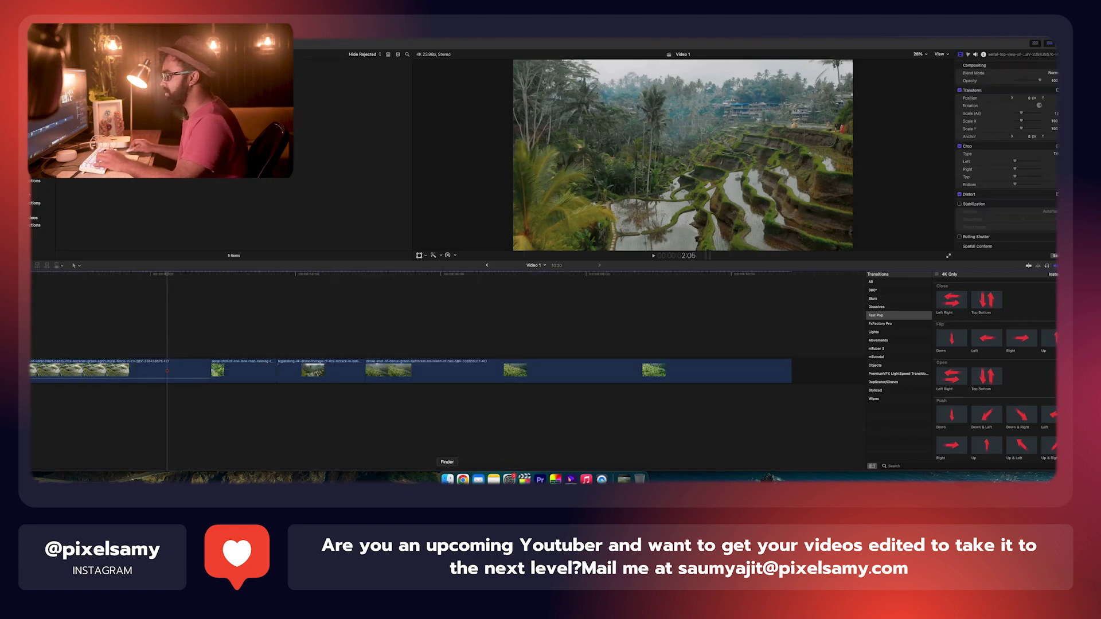
{"action": "left_click", "coordinate": [448, 479]}
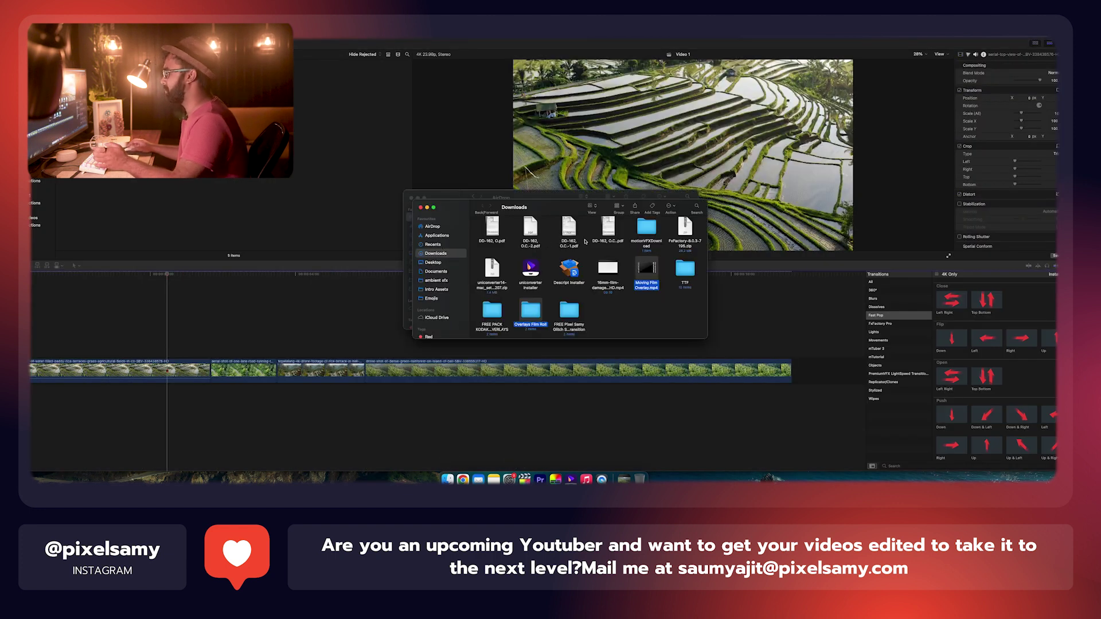
{"action": "scroll", "coordinate": [584, 241], "scroll_direction": "down", "scroll_amount": 10}
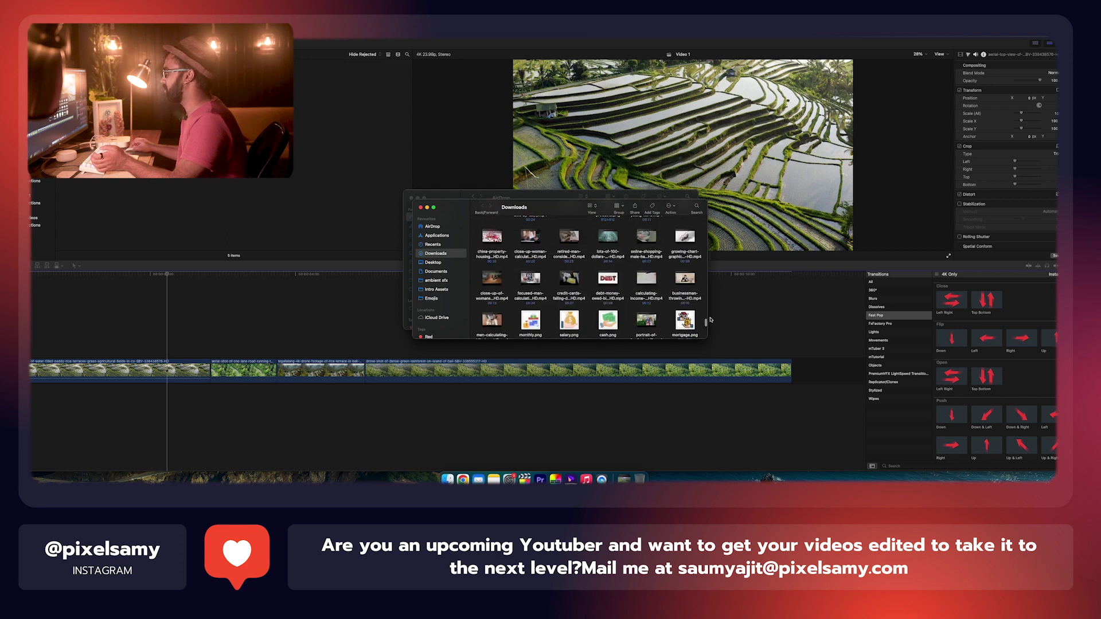
{"action": "left_click_drag", "start_coordinate": [706, 315], "coordinate": [707, 206]}
{"action": "right_click", "coordinate": [546, 270]}
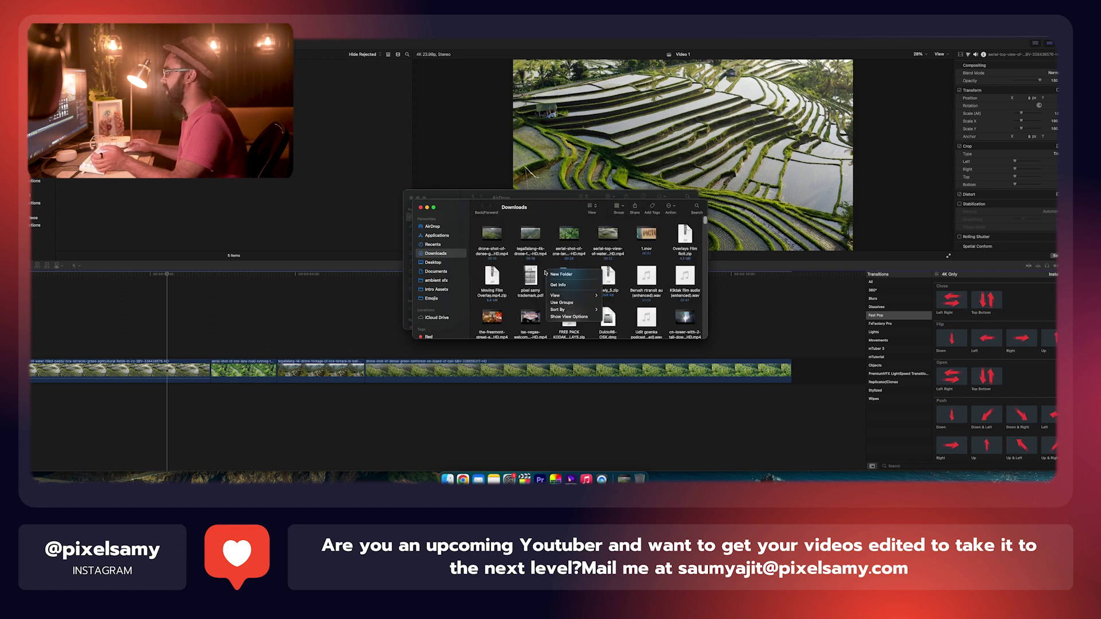
{"action": "mouse_move", "coordinate": [573, 309]}
{"action": "left_click", "coordinate": [622, 352]}
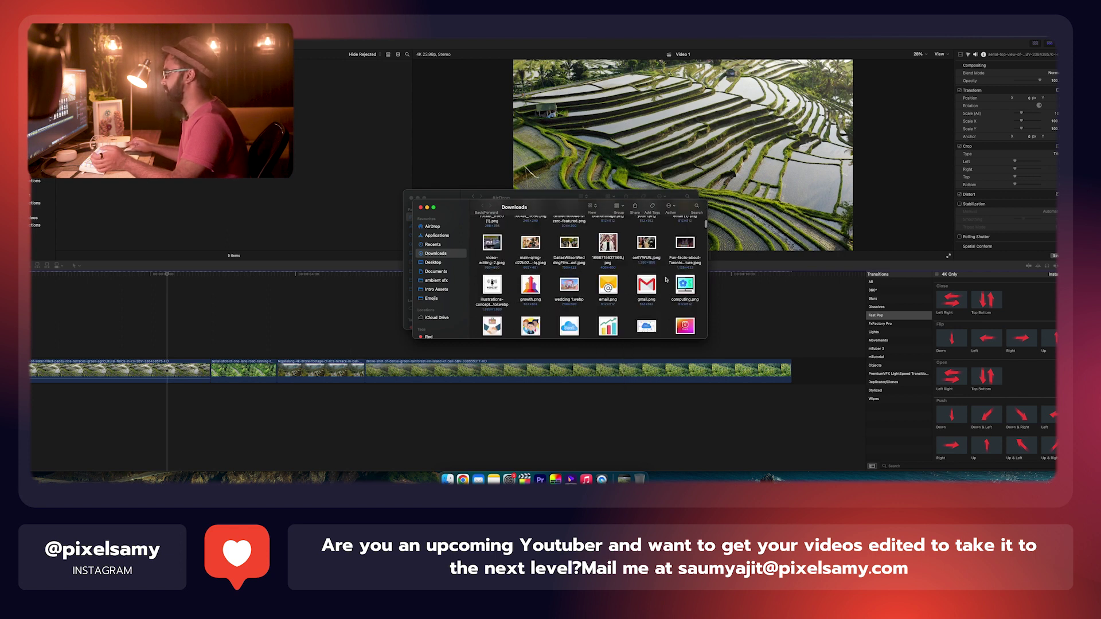
{"action": "left_click_drag", "start_coordinate": [647, 269], "coordinate": [393, 343]}
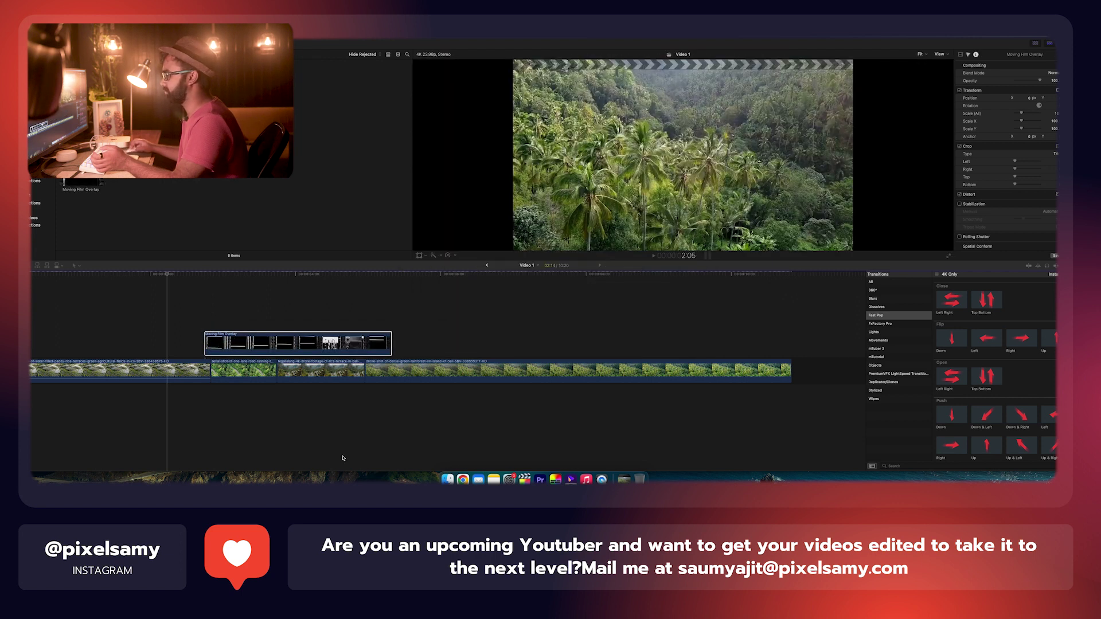
Add the 16mm film-damage clip and the downloaded .mov clip above the footage
{"action": "left_click", "coordinate": [448, 480]}
{"action": "left_click_drag", "start_coordinate": [609, 285], "coordinate": [631, 344]}
{"action": "left_click", "coordinate": [462, 480]}
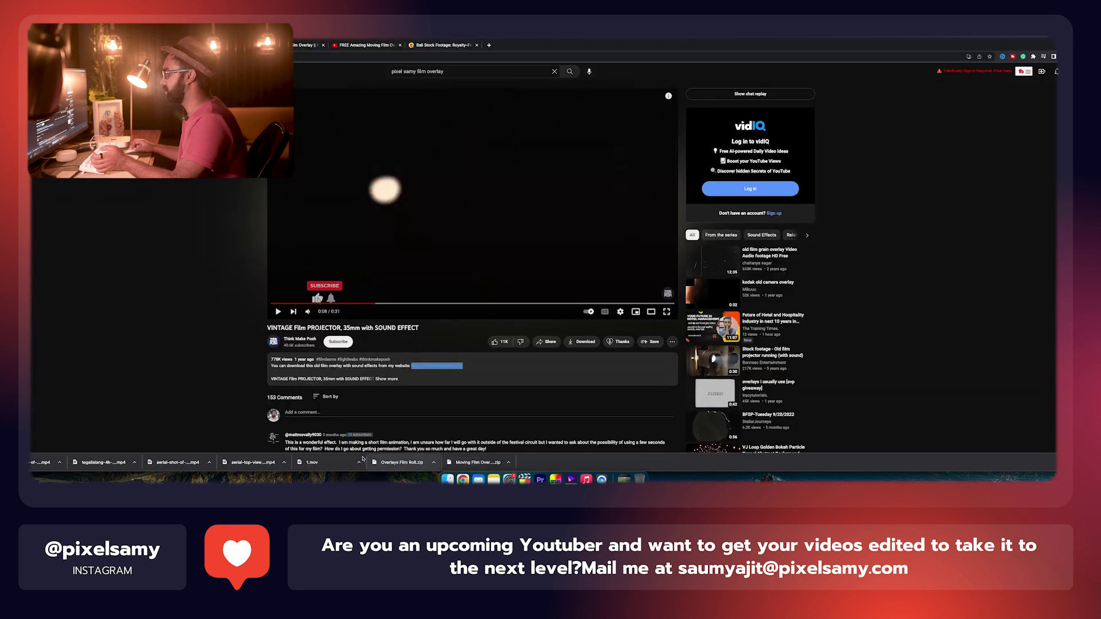
{"action": "key", "text": "ctrl+alt+Right"}
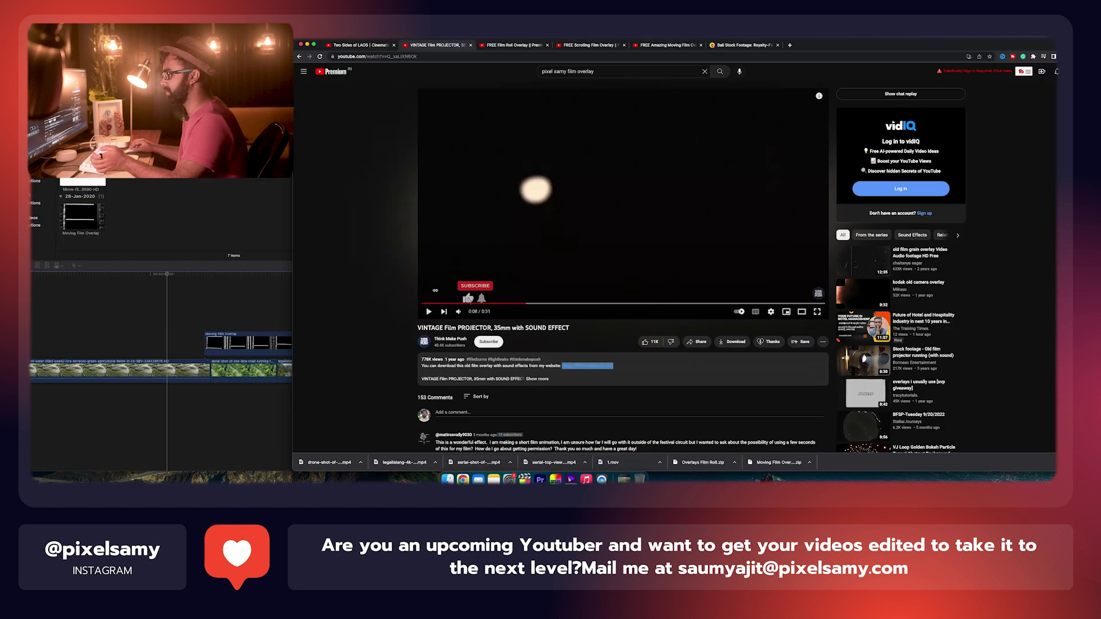
{"action": "left_click_drag", "start_coordinate": [899, 463], "coordinate": [117, 343]}
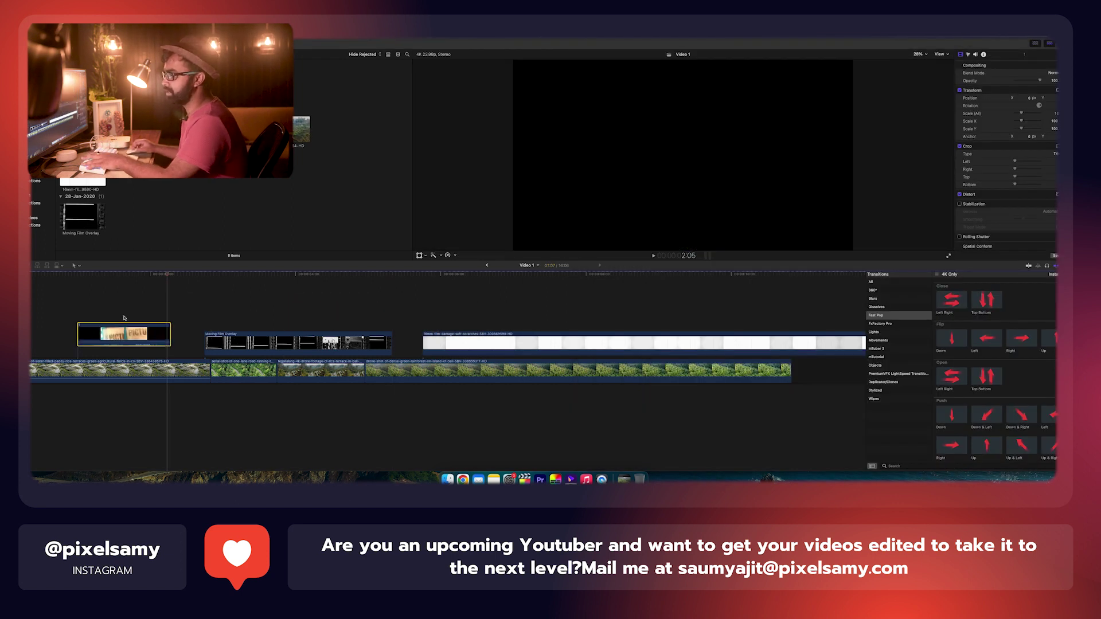
Preview the film overlay and set Moving Film Overlay's blend mode to Screen
{"action": "key", "text": "space"}
{"action": "key", "text": "space"}
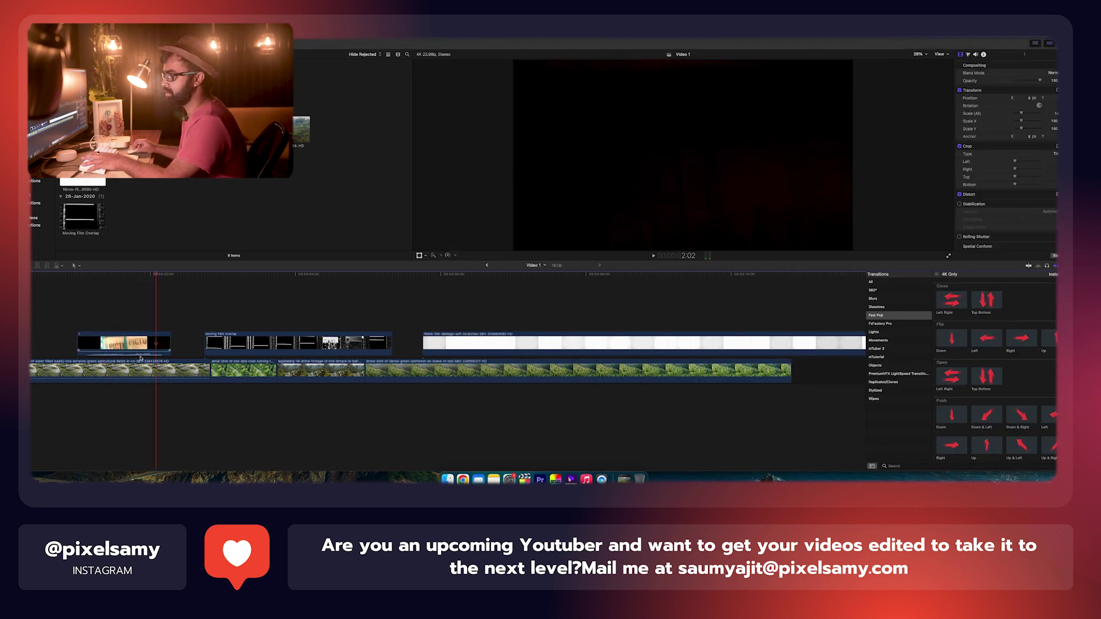
{"action": "left_click", "coordinate": [198, 306]}
{"action": "key", "text": "space"}
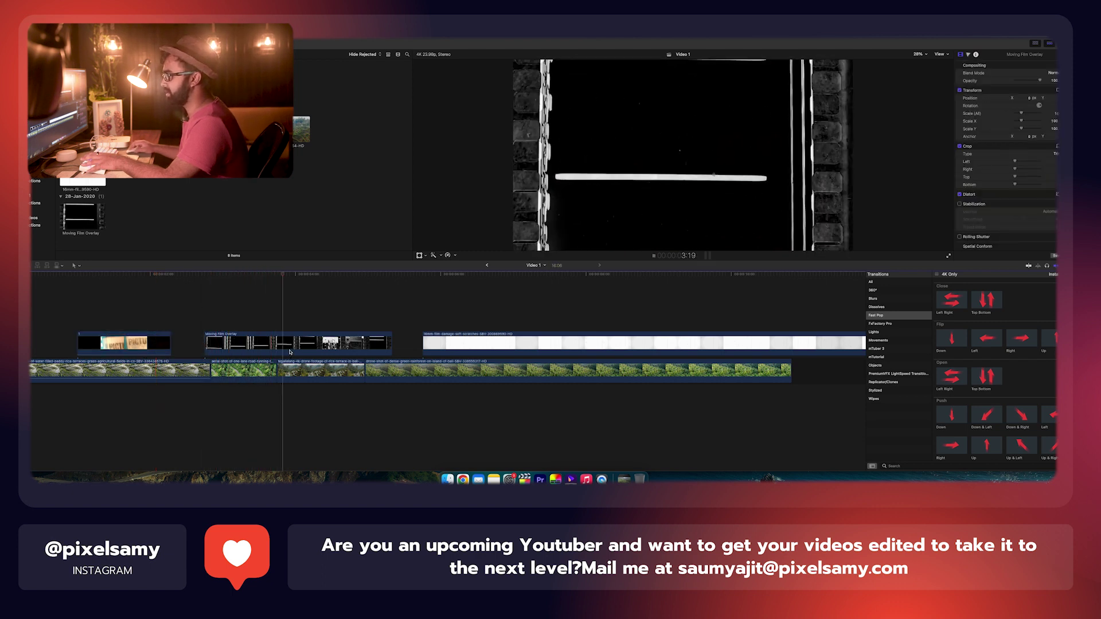
{"action": "key", "text": "space"}
{"action": "key", "text": "c"}
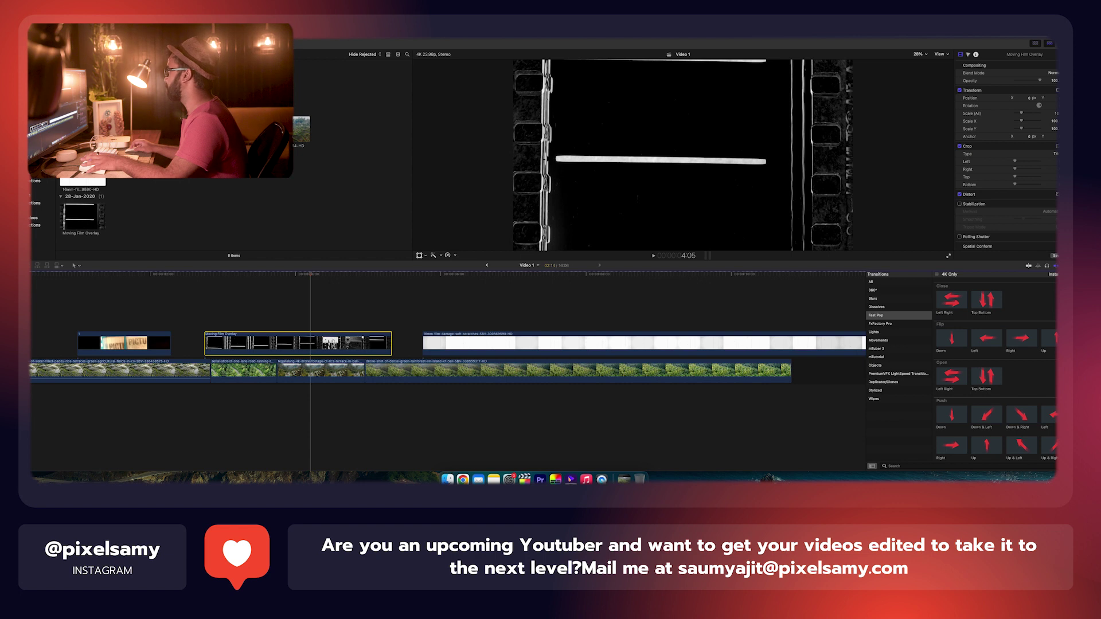
{"action": "left_click", "coordinate": [1053, 73]}
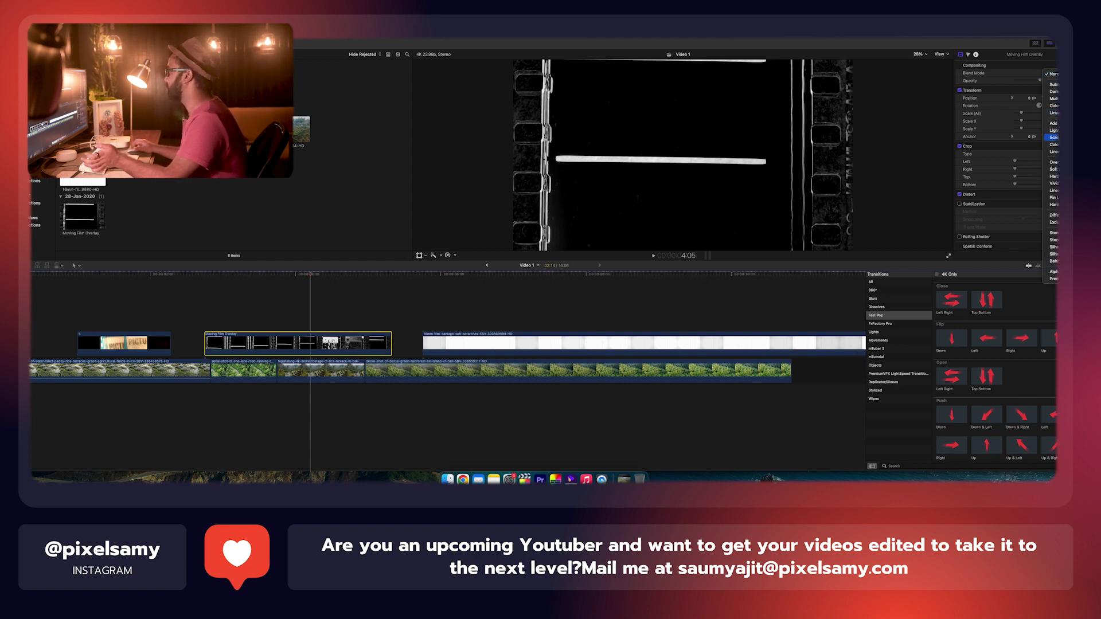
{"action": "left_click", "coordinate": [1054, 138]}
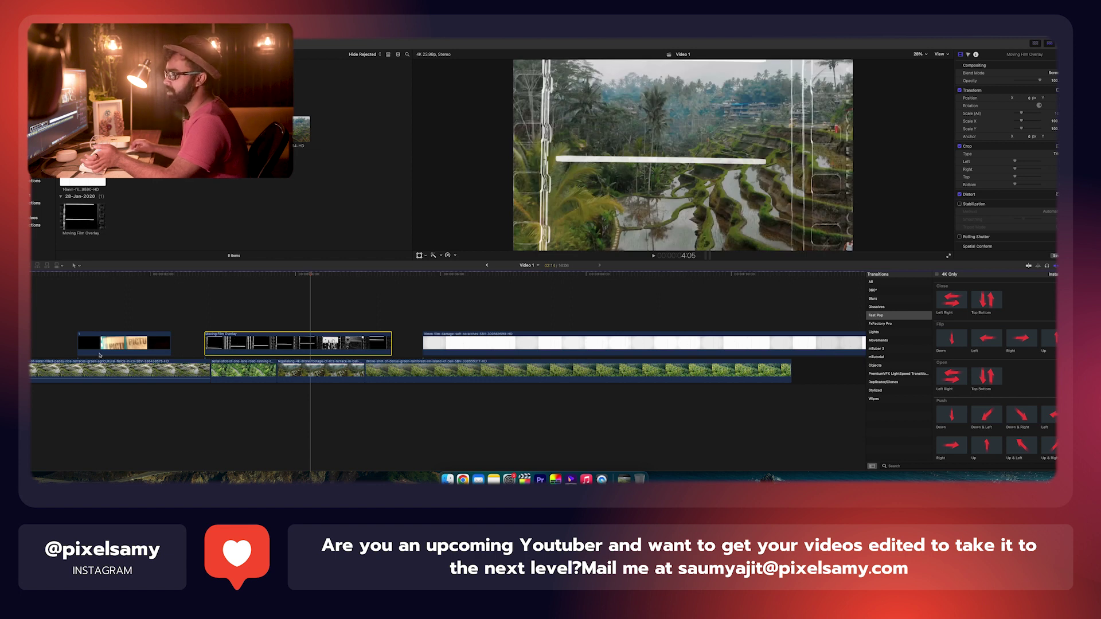
Stack the PICTURE clip on a new top lane with Screen blending, and nudge the film-damage clip earlier
{"action": "left_click_drag", "start_coordinate": [99, 355], "coordinate": [225, 328]}
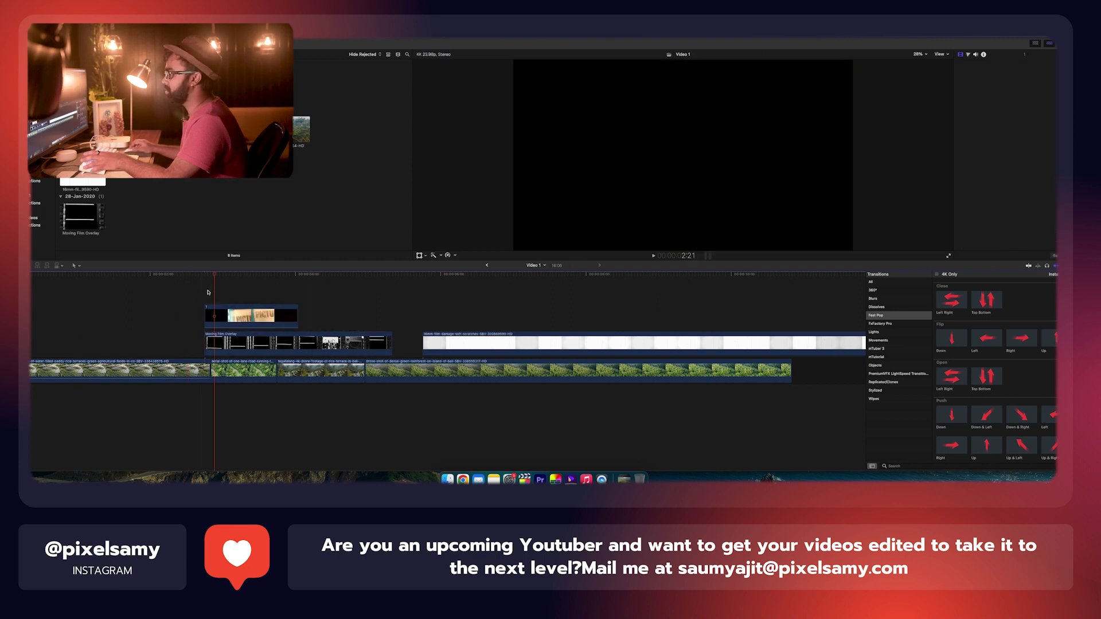
{"action": "left_click", "coordinate": [210, 316]}
{"action": "left_click", "coordinate": [1033, 74]}
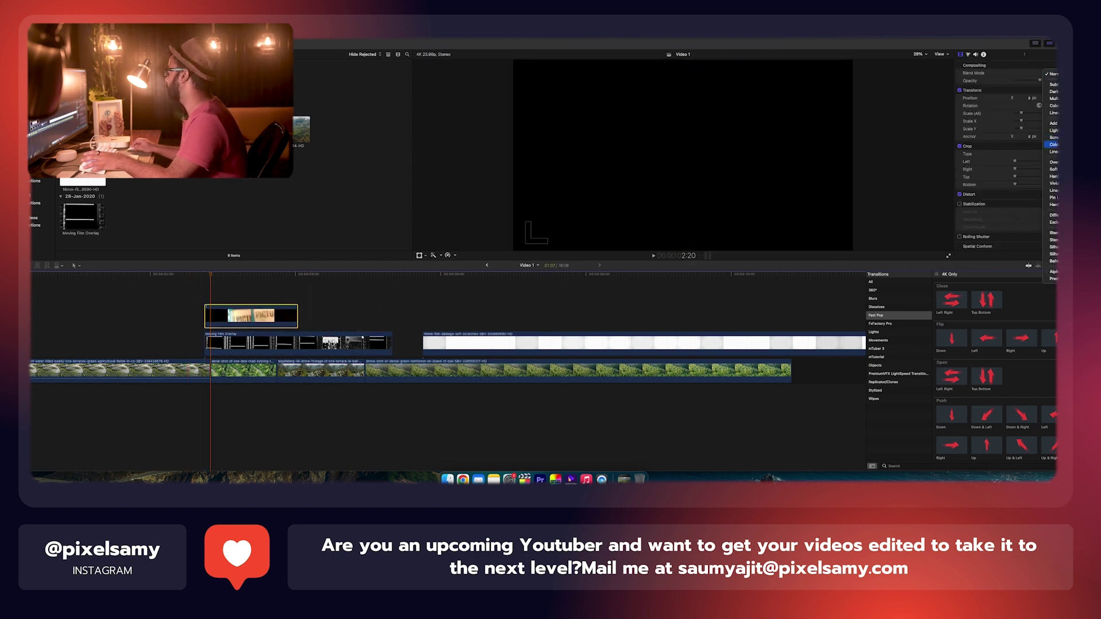
{"action": "key", "text": "Return"}
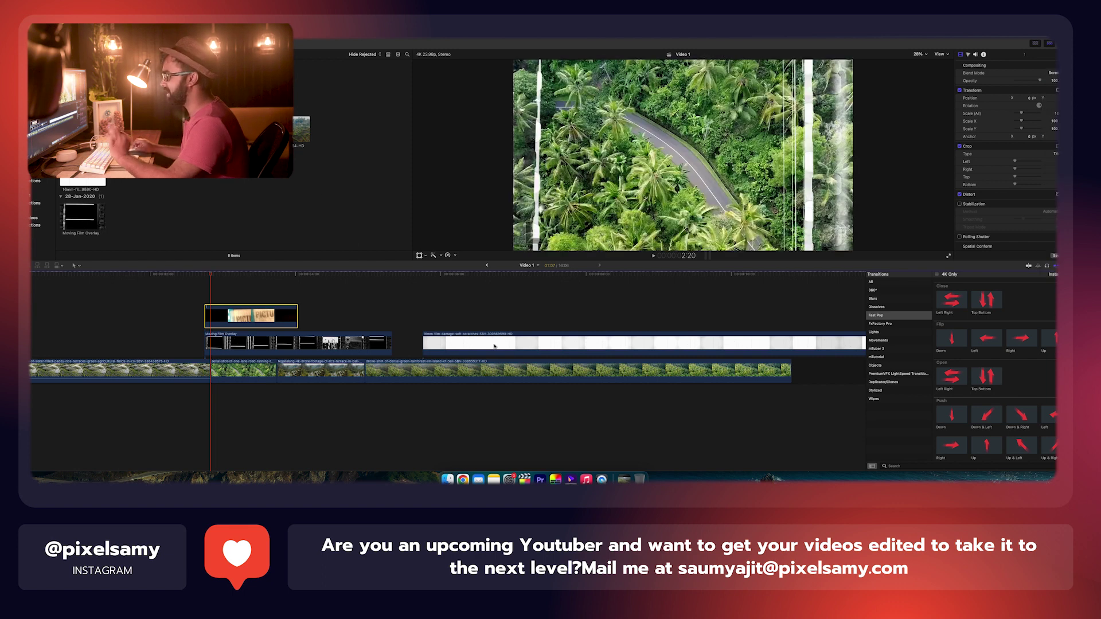
{"action": "left_click_drag", "start_coordinate": [508, 348], "coordinate": [493, 348]}
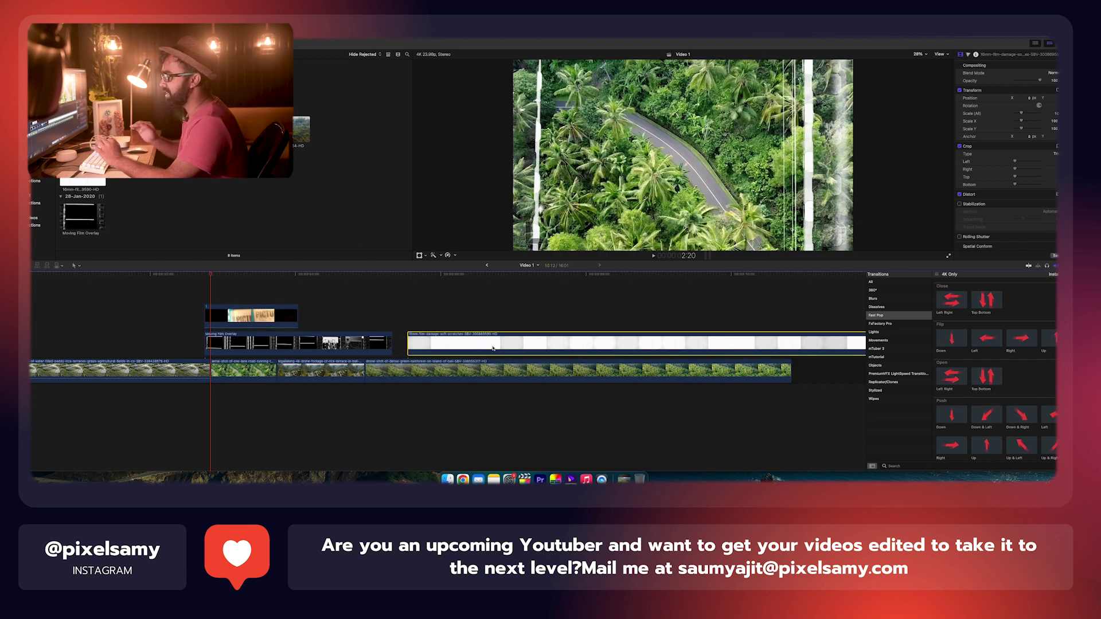
{"action": "left_click", "coordinate": [451, 314]}
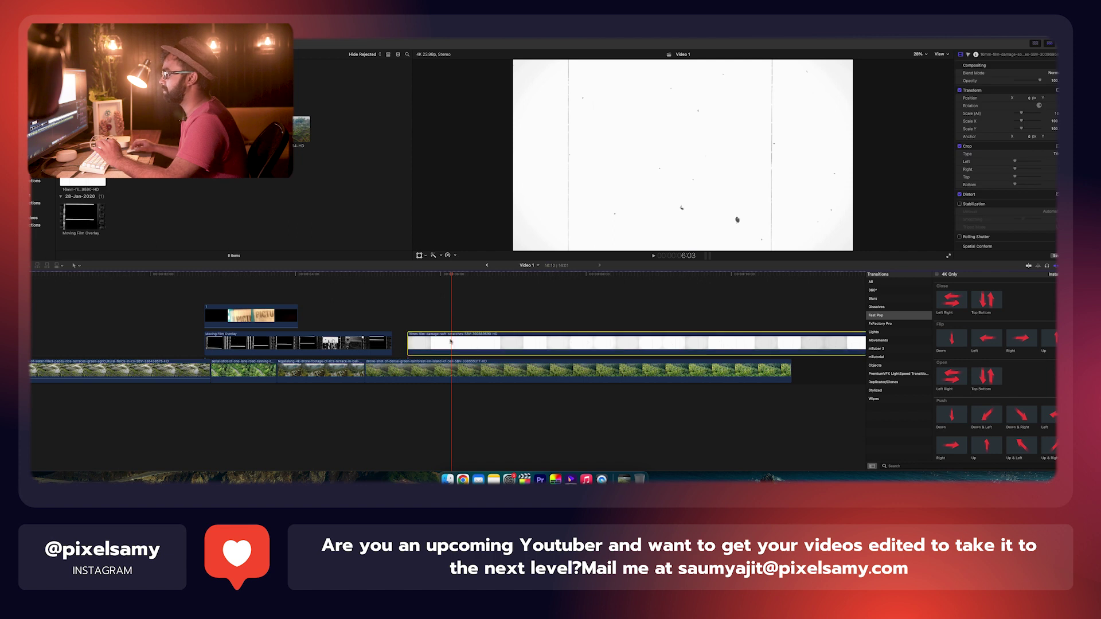
Raise the film-damage clip to the top lane with Screen blending, and shift the top overlay three frames later
{"action": "left_click_drag", "start_coordinate": [451, 343], "coordinate": [342, 315]}
{"action": "left_click", "coordinate": [1032, 74]}
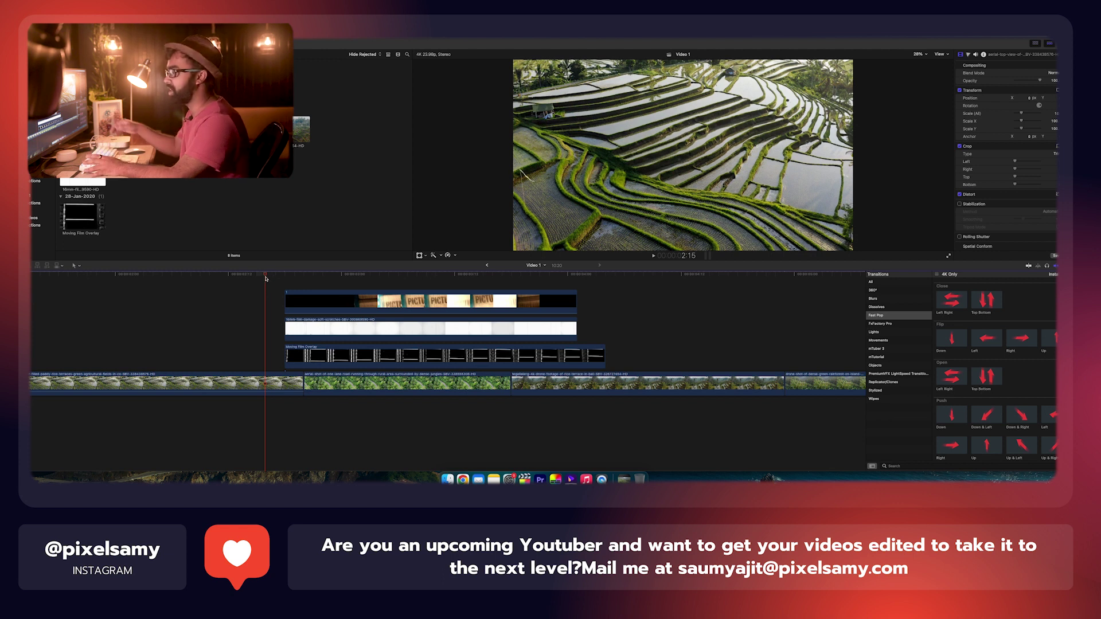
{"action": "left_click_drag", "start_coordinate": [267, 277], "coordinate": [460, 290]}
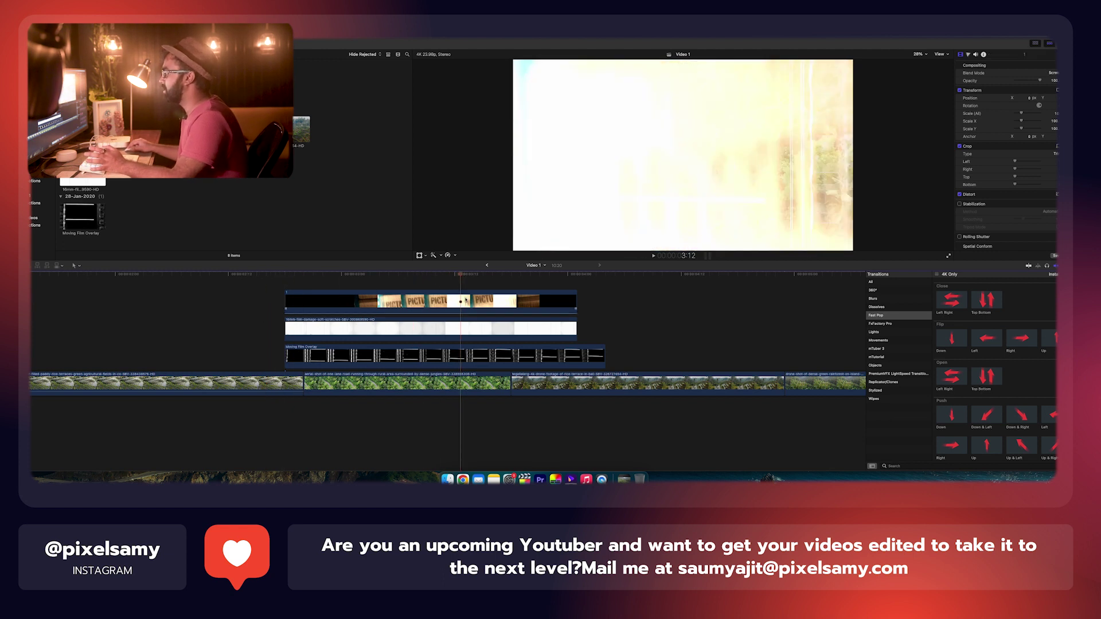
{"action": "left_click", "coordinate": [463, 309]}
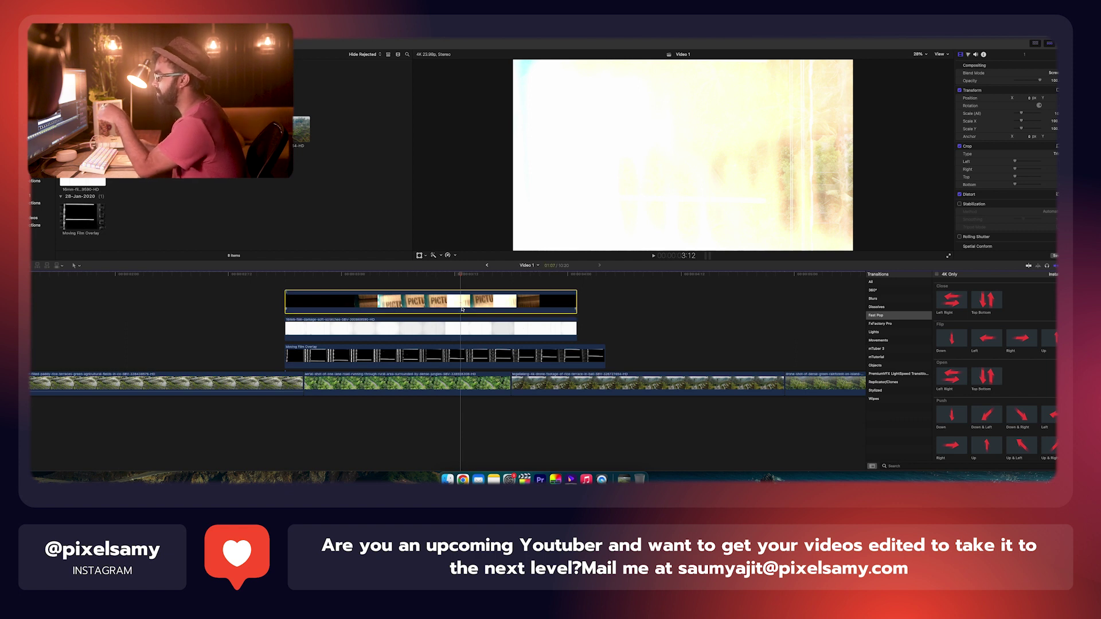
{"action": "left_click_drag", "start_coordinate": [462, 309], "coordinate": [522, 305]}
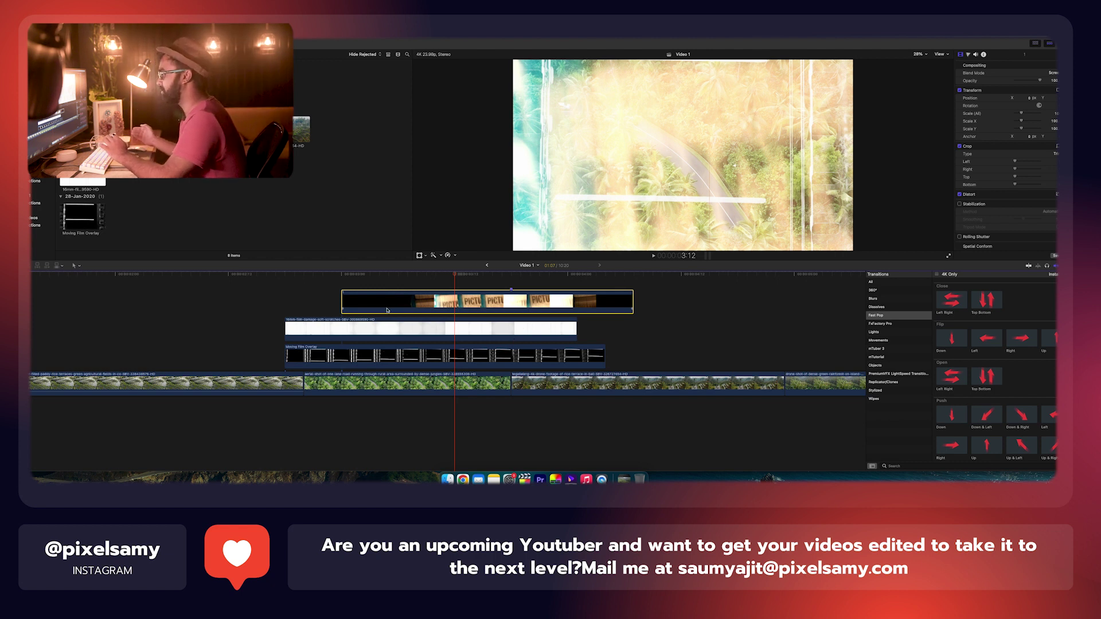
Preview the stacked overlay transition several times and trim the film-damage clip to start later
{"action": "left_click", "coordinate": [267, 307]}
{"action": "key", "text": "space"}
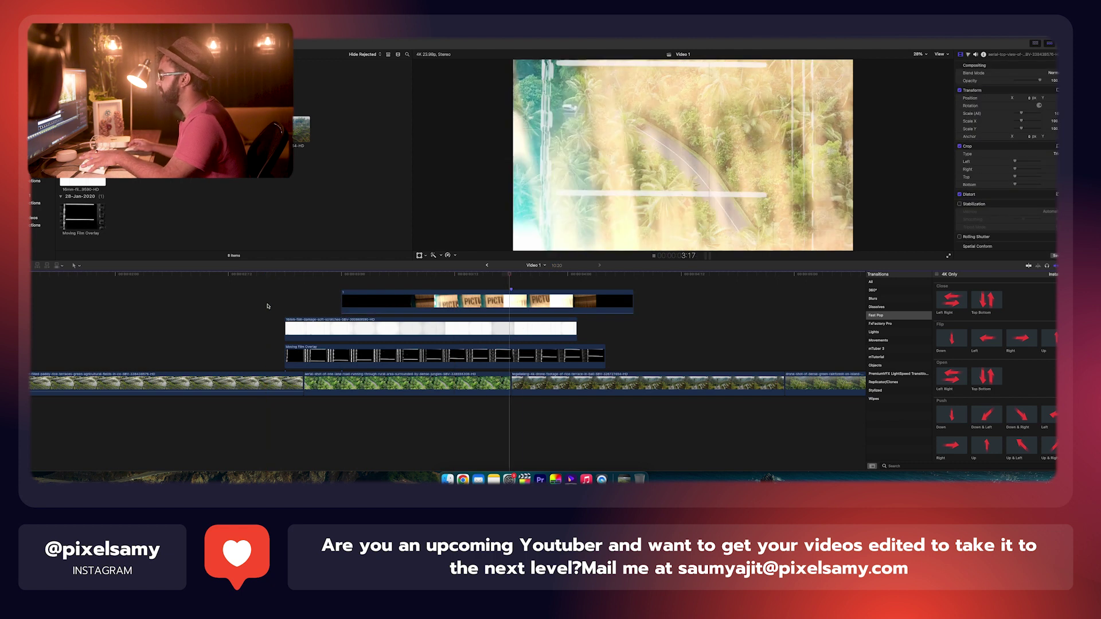
{"action": "key", "text": "space"}
{"action": "left_click", "coordinate": [496, 281]}
{"action": "key", "text": "space"}
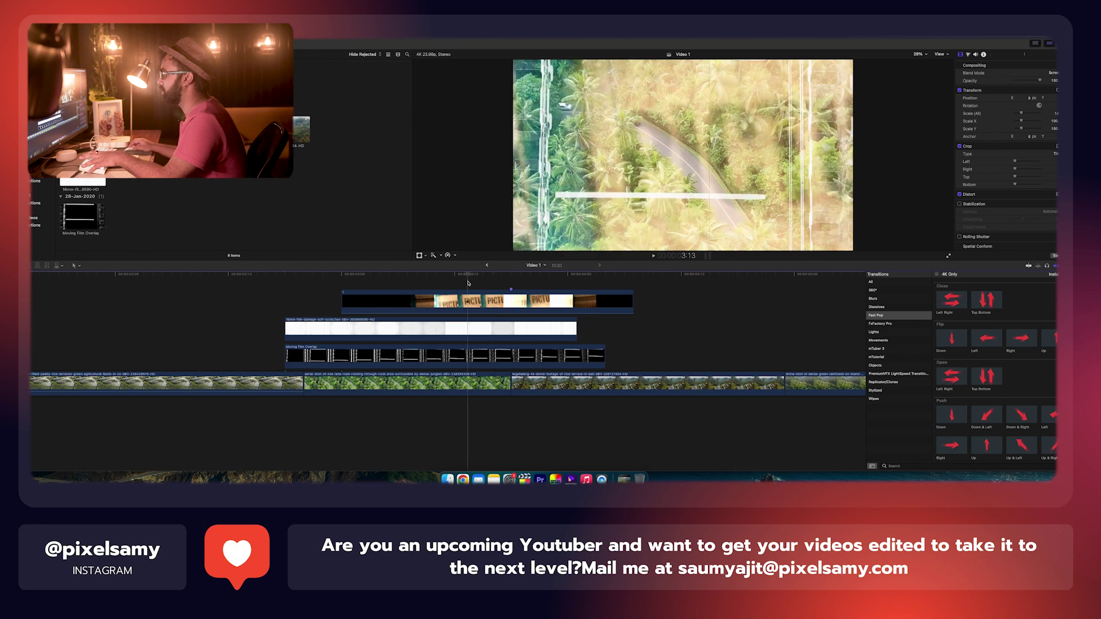
{"action": "key", "text": "space"}
{"action": "left_click", "coordinate": [486, 281]}
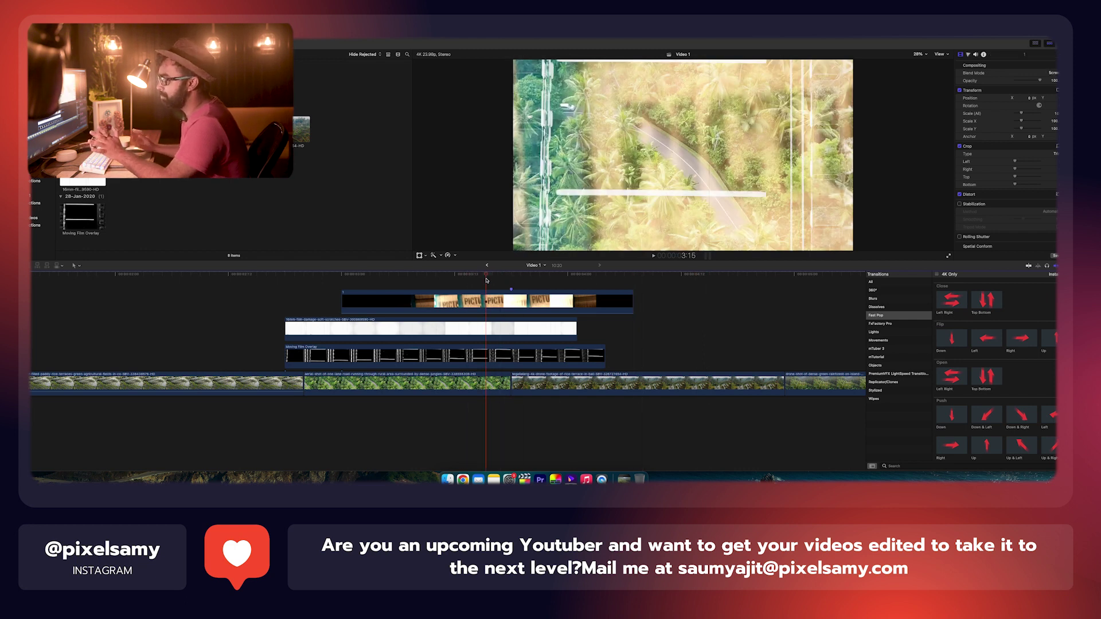
{"action": "key", "text": "space"}
{"action": "key", "text": "space"}
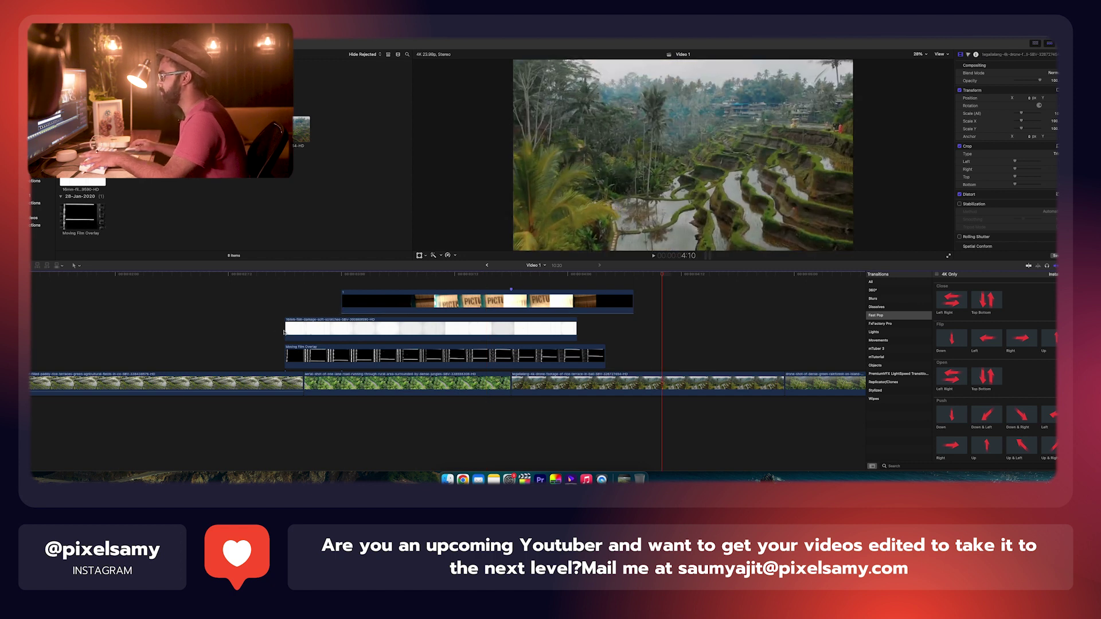
{"action": "left_click_drag", "start_coordinate": [286, 329], "coordinate": [351, 329]}
Trim Moving Film Overlay to start later and move the PICTURE clip earlier, one lane lower
{"action": "left_click_drag", "start_coordinate": [286, 356], "coordinate": [304, 355]}
{"action": "key", "text": "space"}
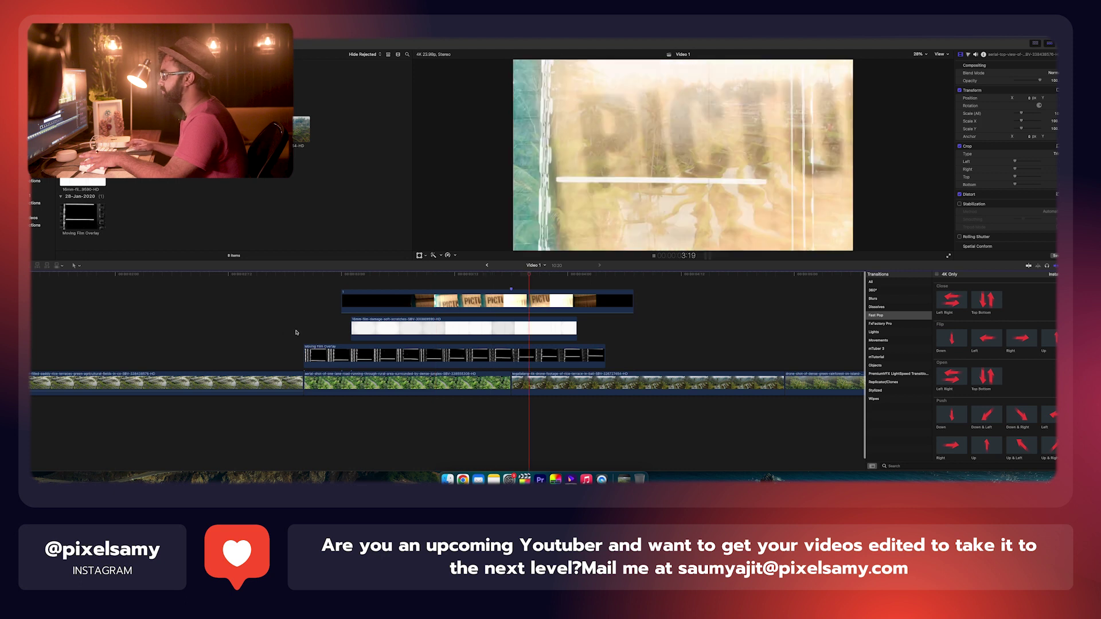
{"action": "key", "text": "space"}
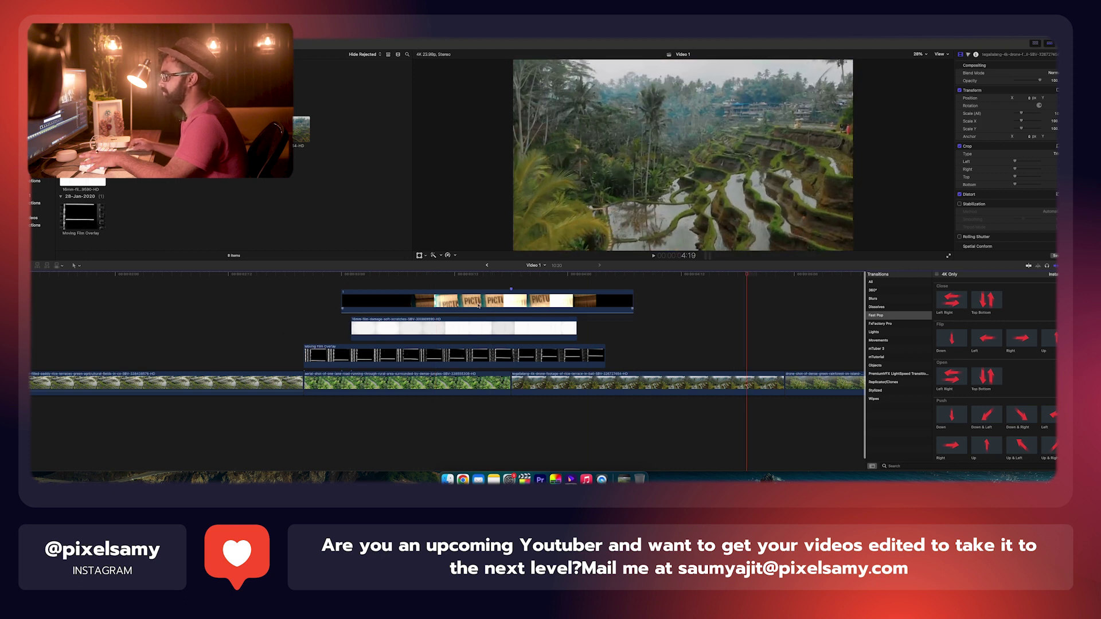
{"action": "left_click", "coordinate": [504, 295]}
{"action": "left_click", "coordinate": [511, 278]}
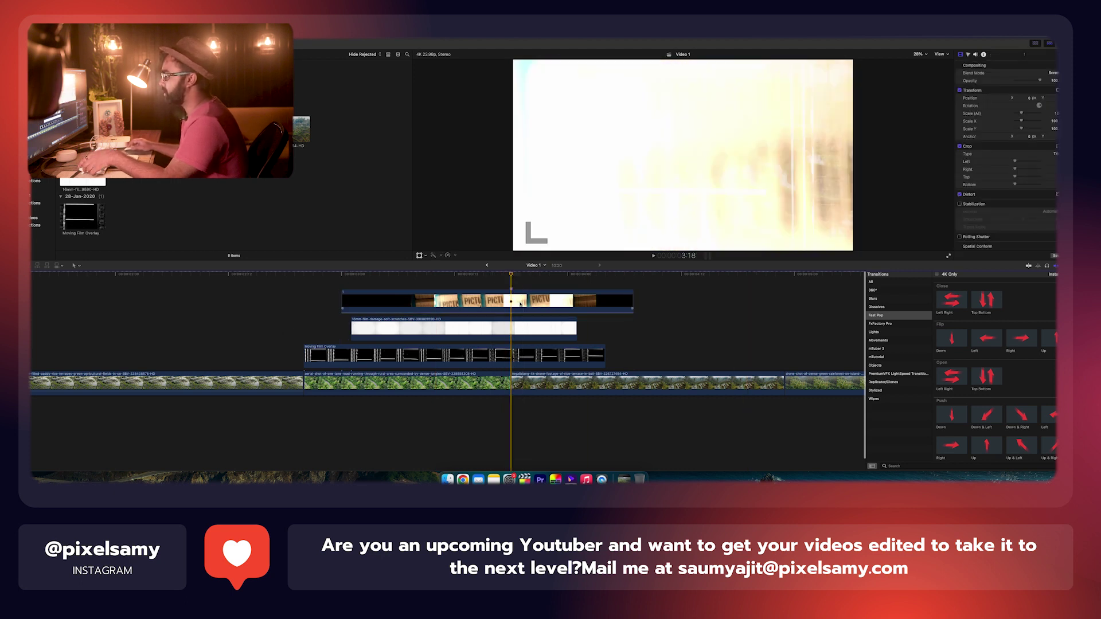
{"action": "left_click_drag", "start_coordinate": [521, 302], "coordinate": [313, 328]}
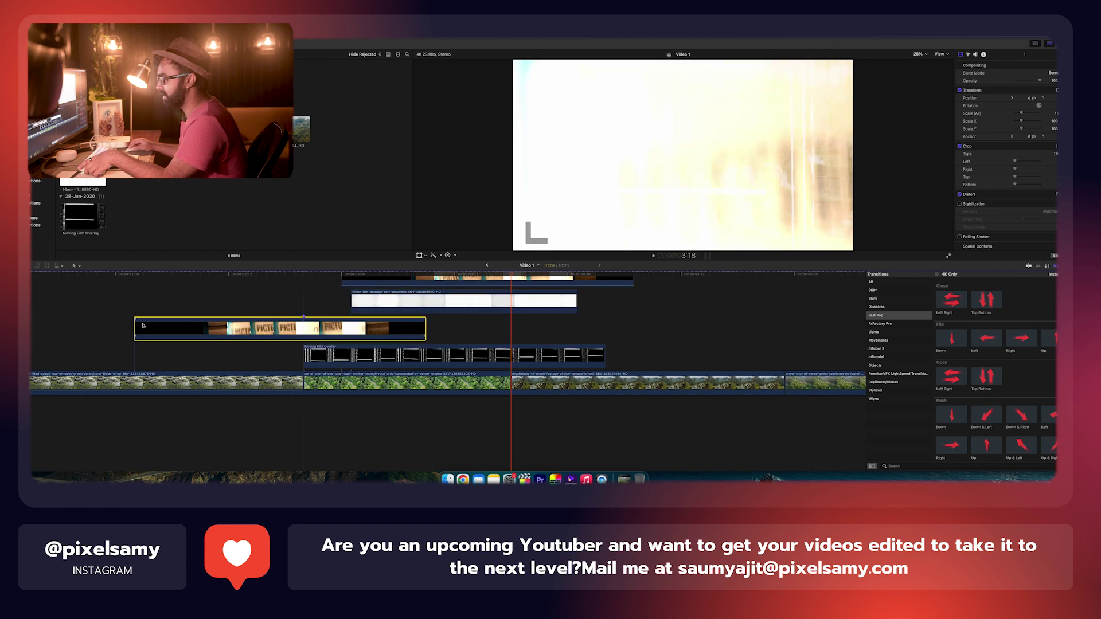
{"action": "left_click", "coordinate": [457, 351]}
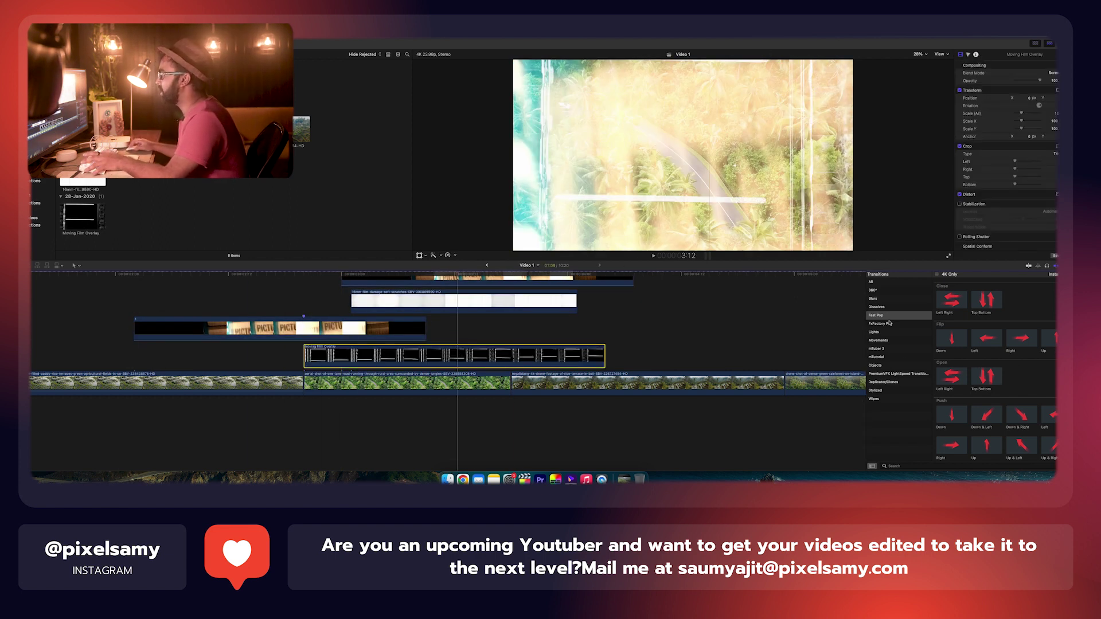
Apply a Gaussian blur to Moving Film Overlay and lower its Amount to about 9
{"action": "key", "text": "super+5"}
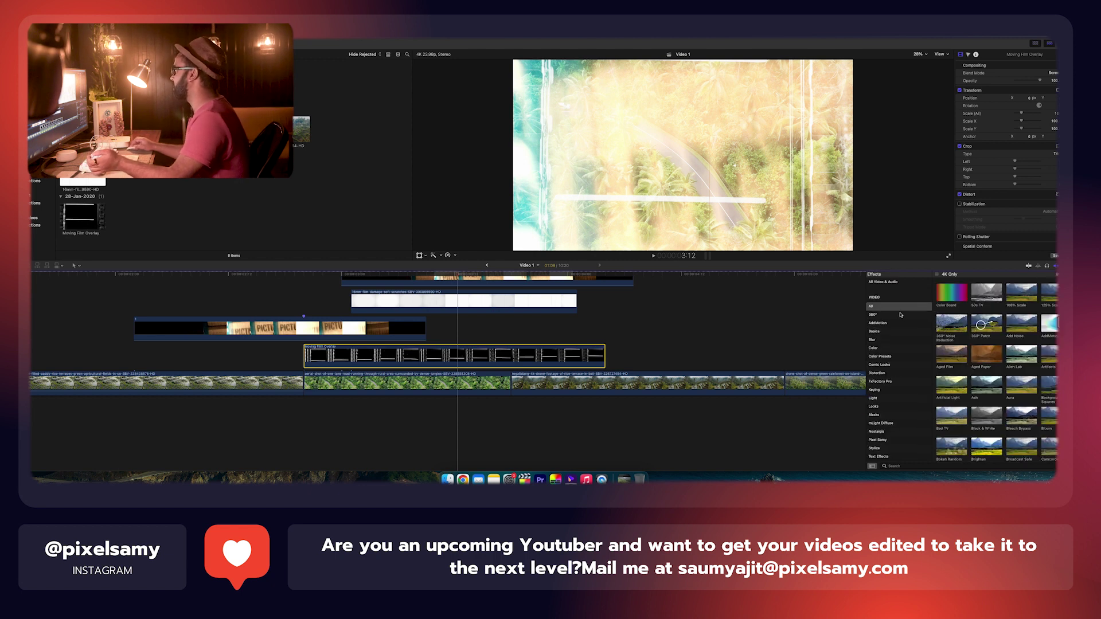
{"action": "left_click", "coordinate": [915, 466]}
{"action": "type", "text": "blu"}
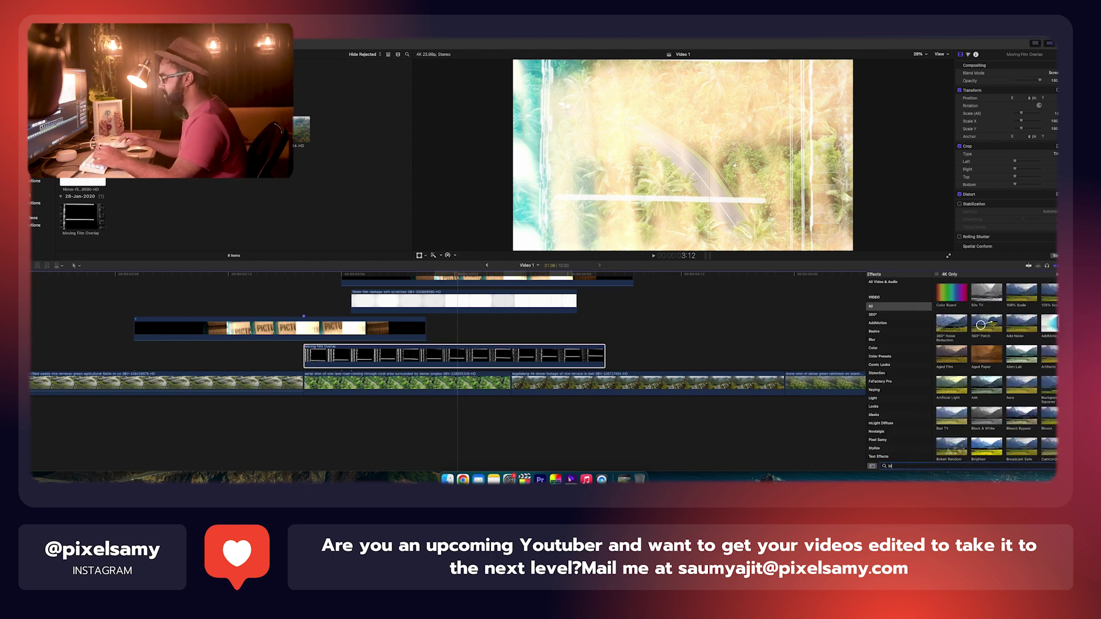
{"action": "left_click", "coordinate": [872, 339]}
{"action": "left_click_drag", "start_coordinate": [1021, 292], "coordinate": [434, 359]}
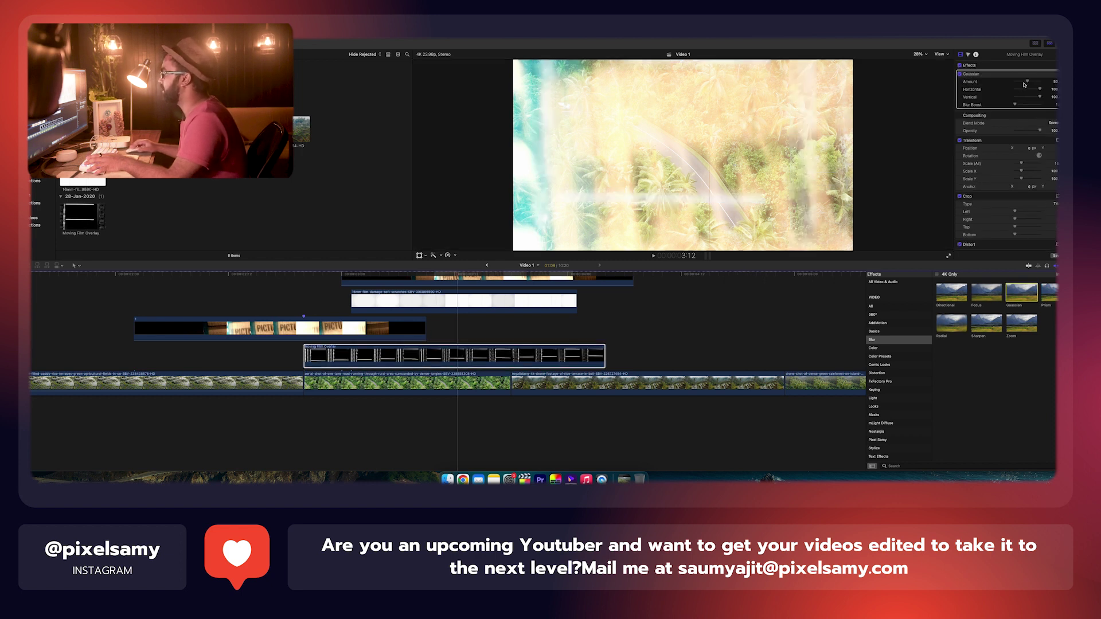
{"action": "left_click_drag", "start_coordinate": [1025, 85], "coordinate": [1017, 89]}
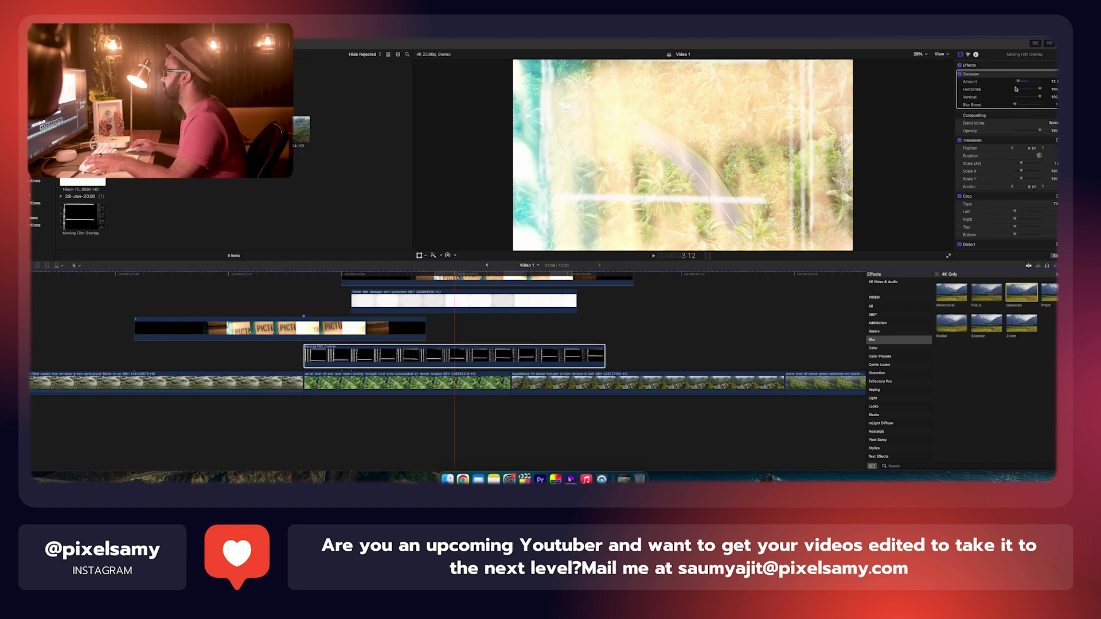
Open the clip's colour controls, play back the blurred overlay, and park the playhead at 3:22
{"action": "left_click", "coordinate": [970, 56]}
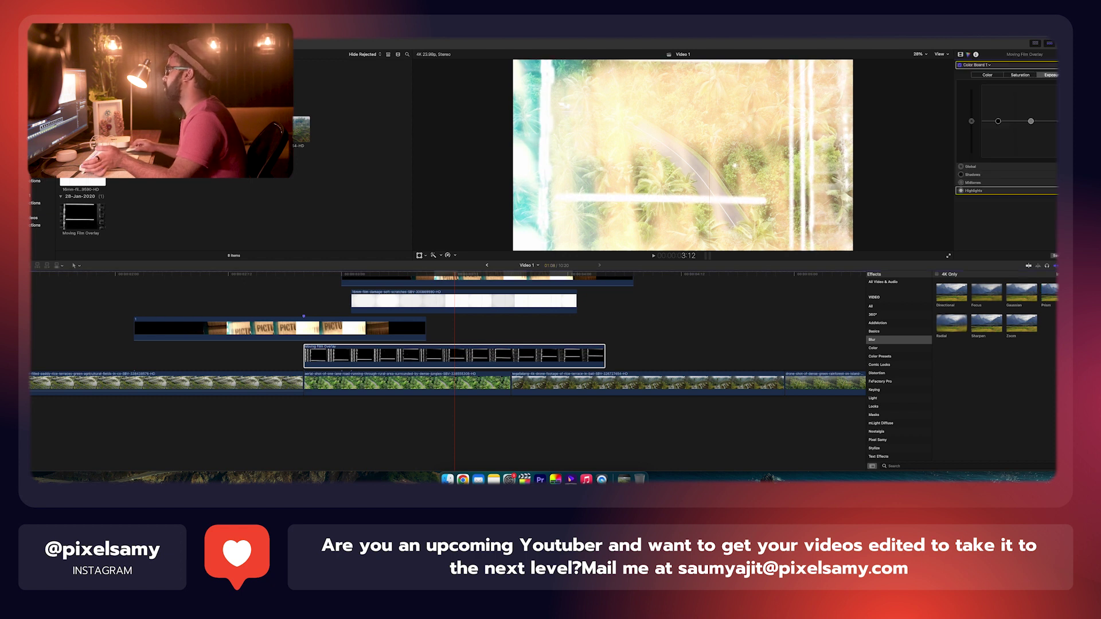
{"action": "key", "text": "super+shift+a"}
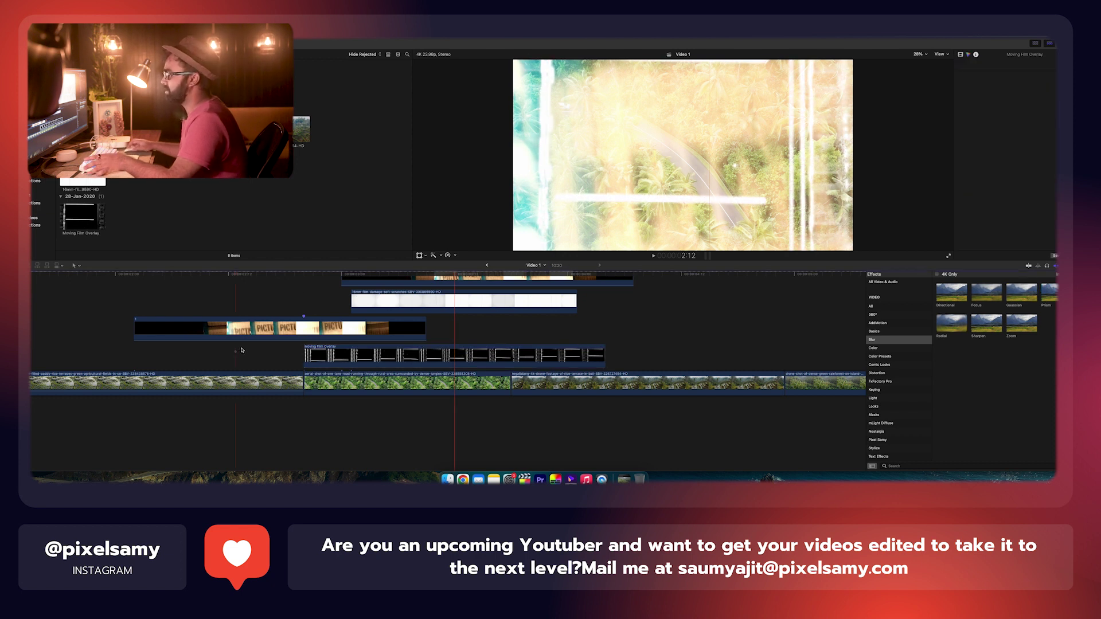
{"action": "key", "text": "space"}
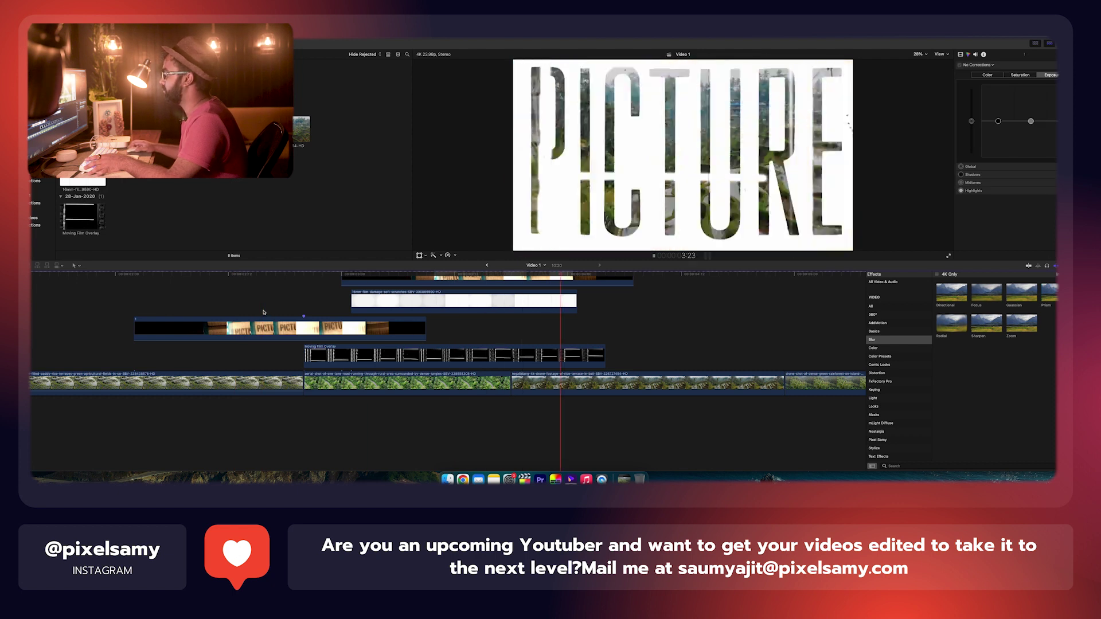
{"action": "key", "text": "space"}
{"action": "scroll", "coordinate": [467, 310], "scroll_direction": "up", "scroll_amount": 2}
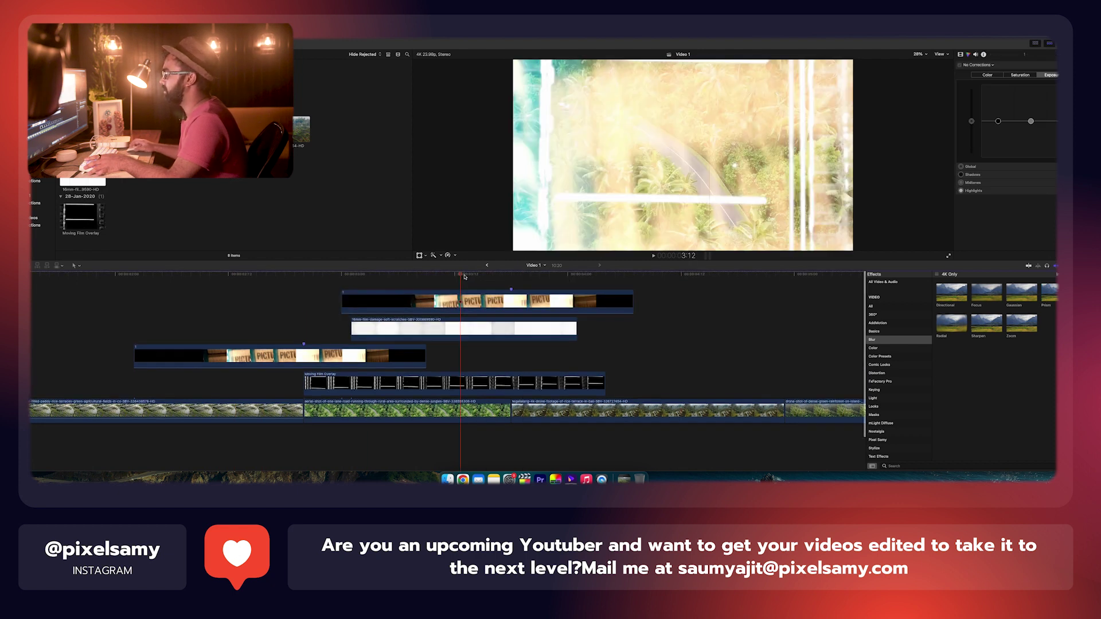
{"action": "left_click", "coordinate": [550, 275]}
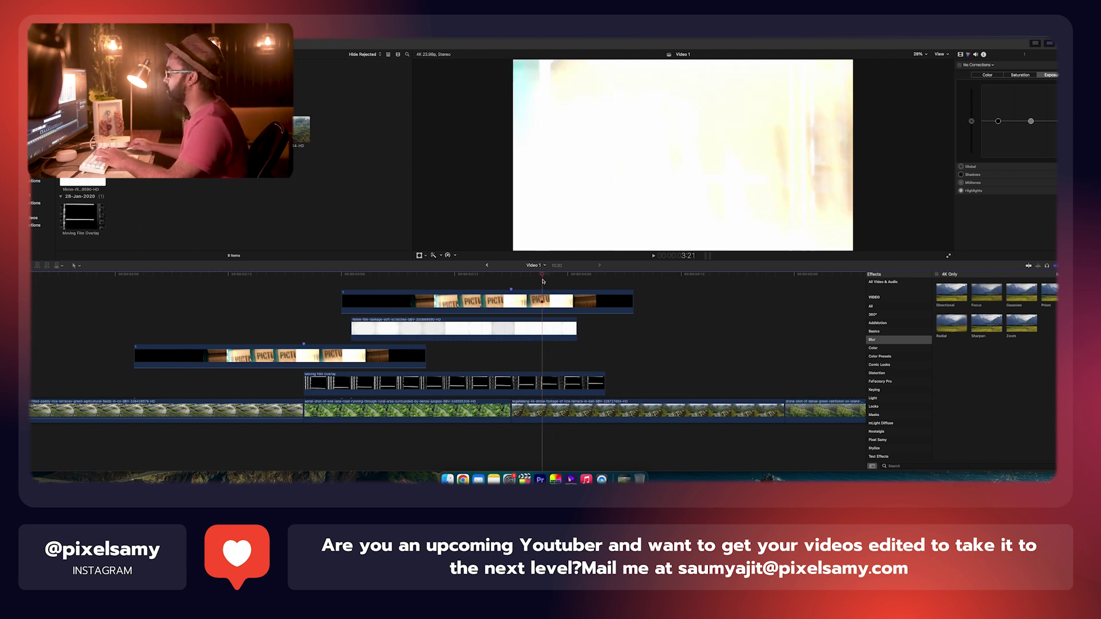
Blade the PICTURE overlay at the playhead and add a colour correction to the cut piece
{"action": "key", "text": "b"}
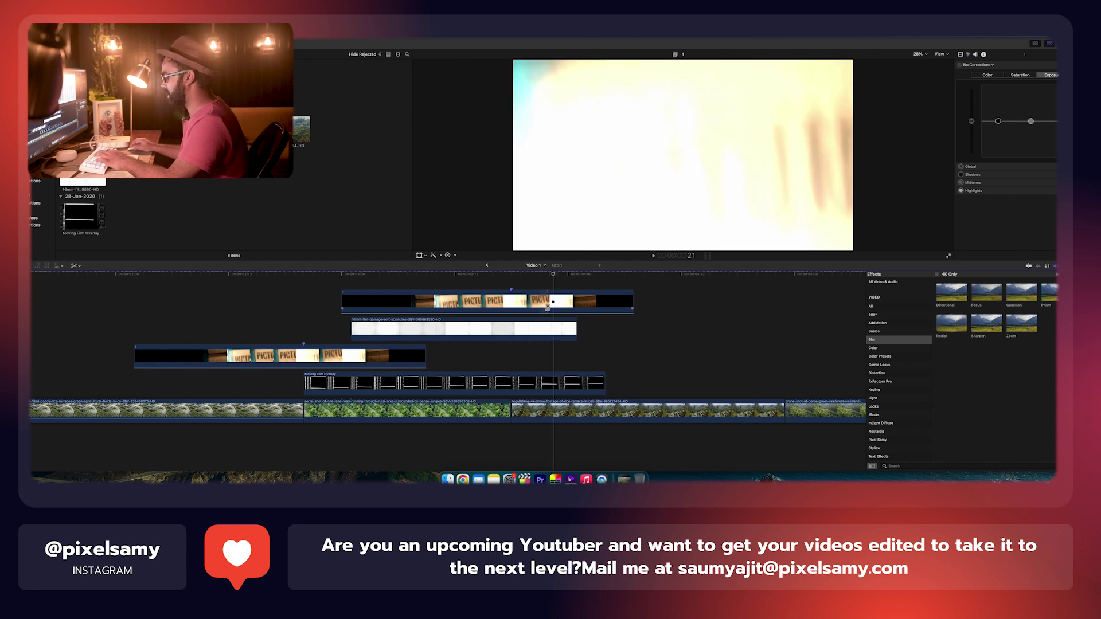
{"action": "left_click", "coordinate": [559, 306]}
{"action": "key", "text": "a"}
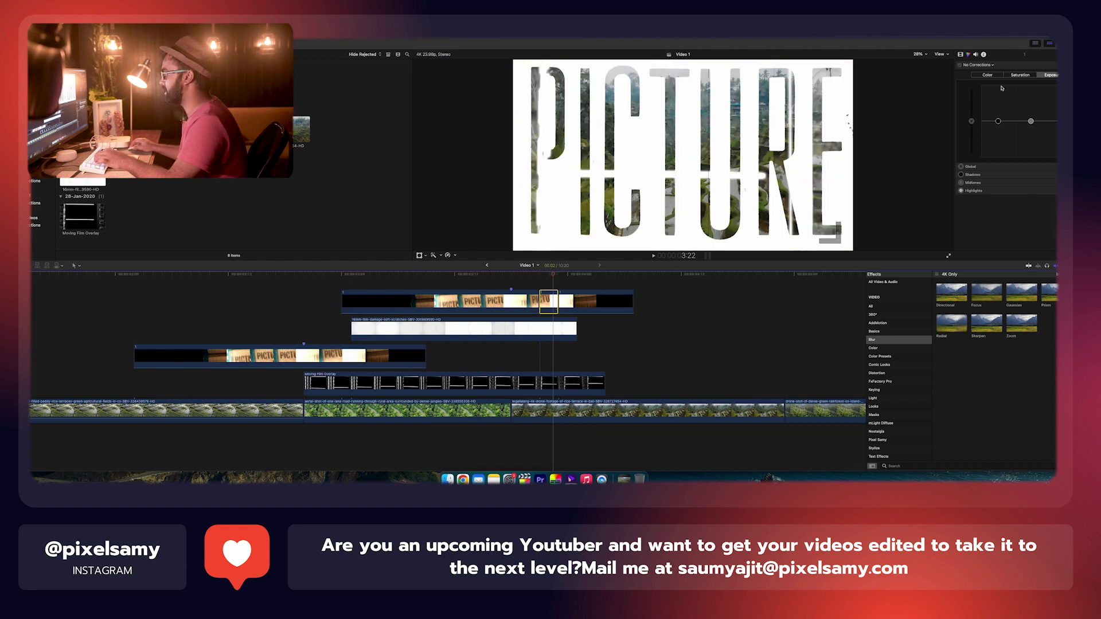
{"action": "key", "text": "super+6"}
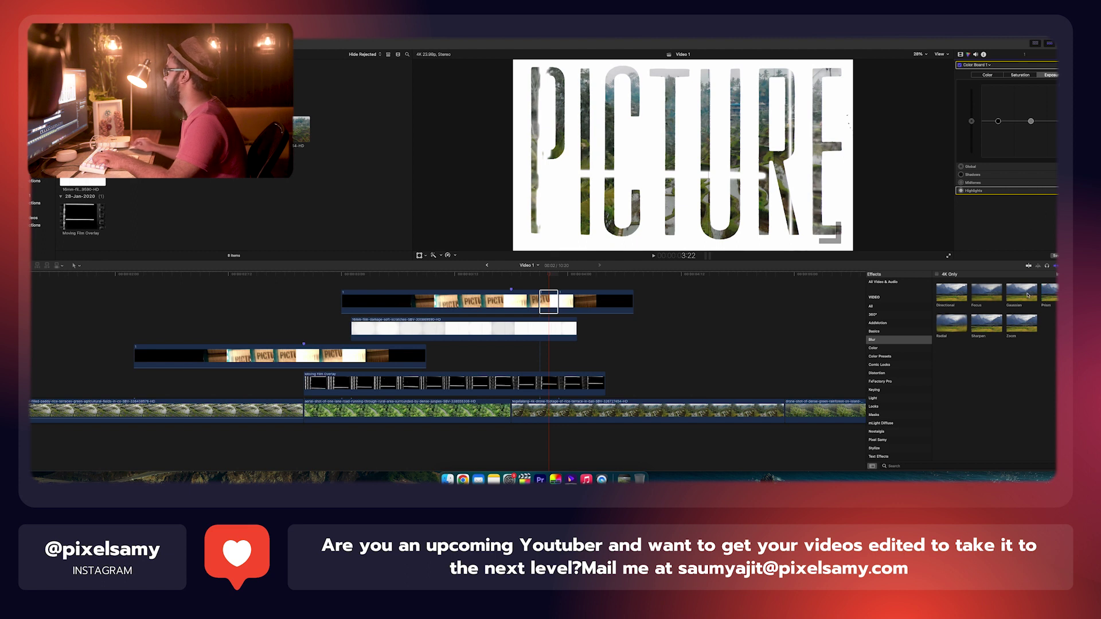
Give the PICTURE piece a Gaussian blur of about 17 and play back to review it
{"action": "double_click", "coordinate": [1028, 296]}
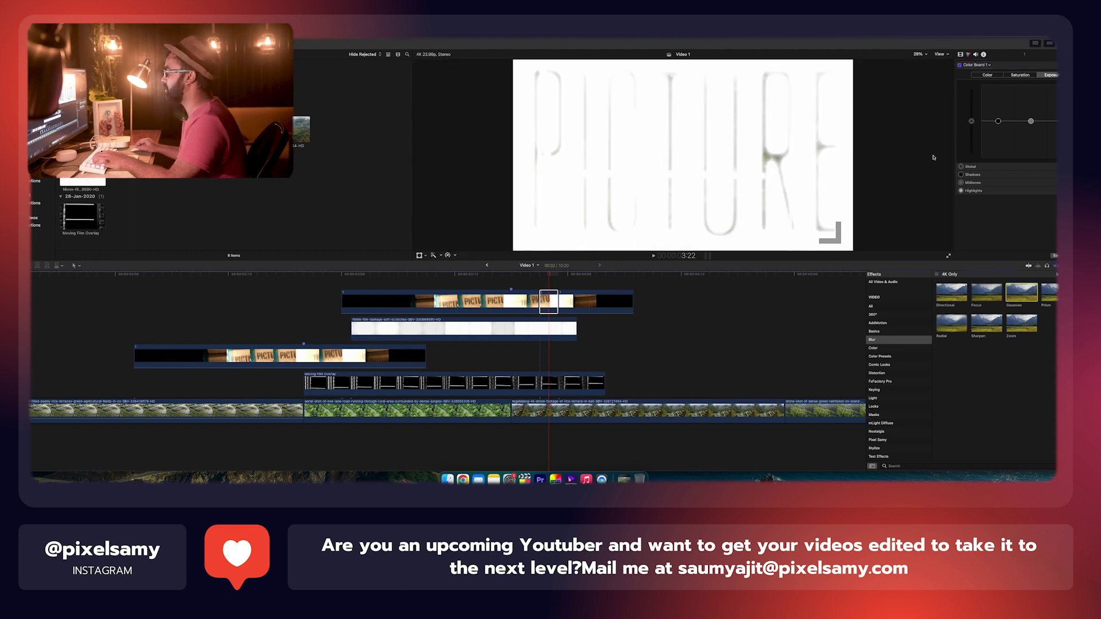
{"action": "left_click", "coordinate": [962, 54]}
{"action": "left_click_drag", "start_coordinate": [1029, 89], "coordinate": [1020, 94]}
{"action": "left_click", "coordinate": [532, 285]}
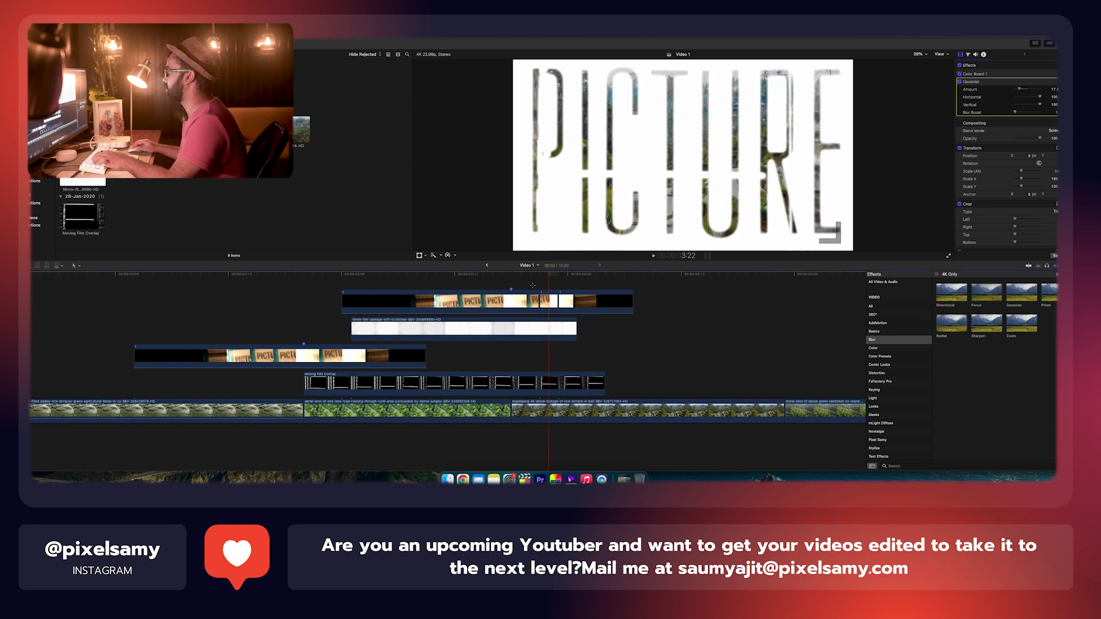
{"action": "key", "text": "space"}
{"action": "left_click_drag", "start_coordinate": [535, 275], "coordinate": [539, 277]}
{"action": "key", "text": "Right"}
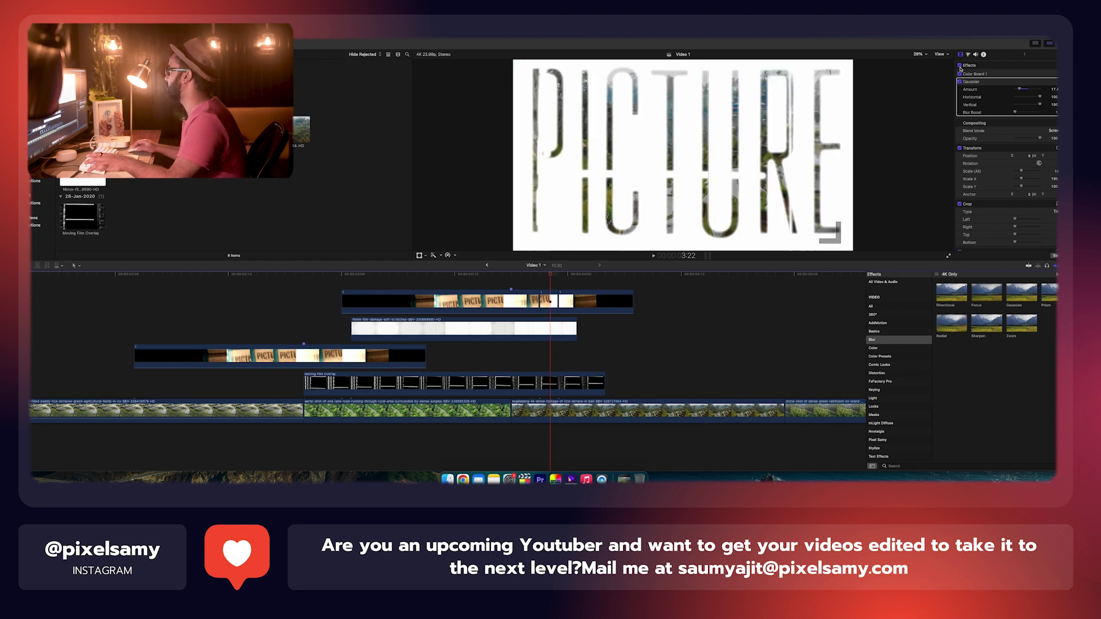
{"action": "key", "text": "space"}
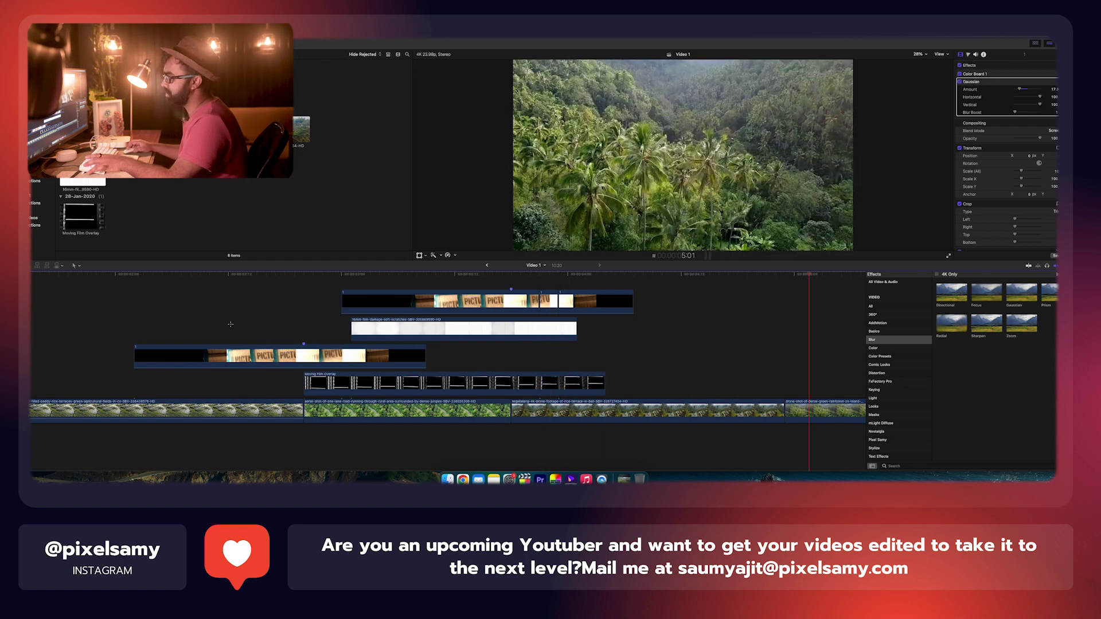
Stop on the aerial one-lane road clip, select it, and apply a Ken Burns crop with Shift-C
{"action": "left_click", "coordinate": [303, 339]}
{"action": "key", "text": "space"}
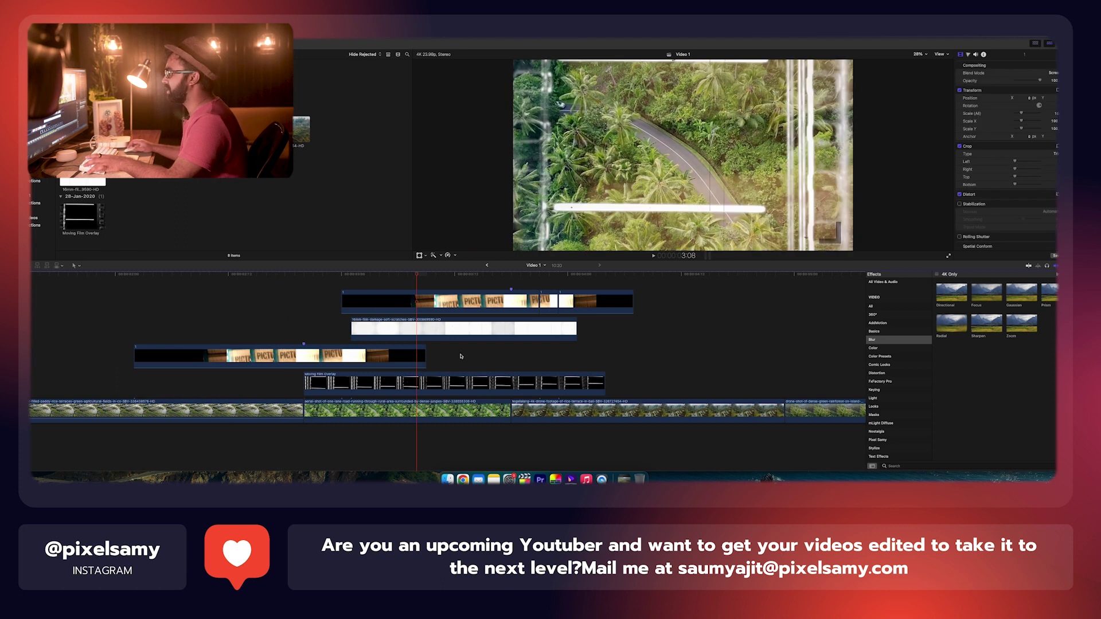
{"action": "left_click", "coordinate": [443, 410]}
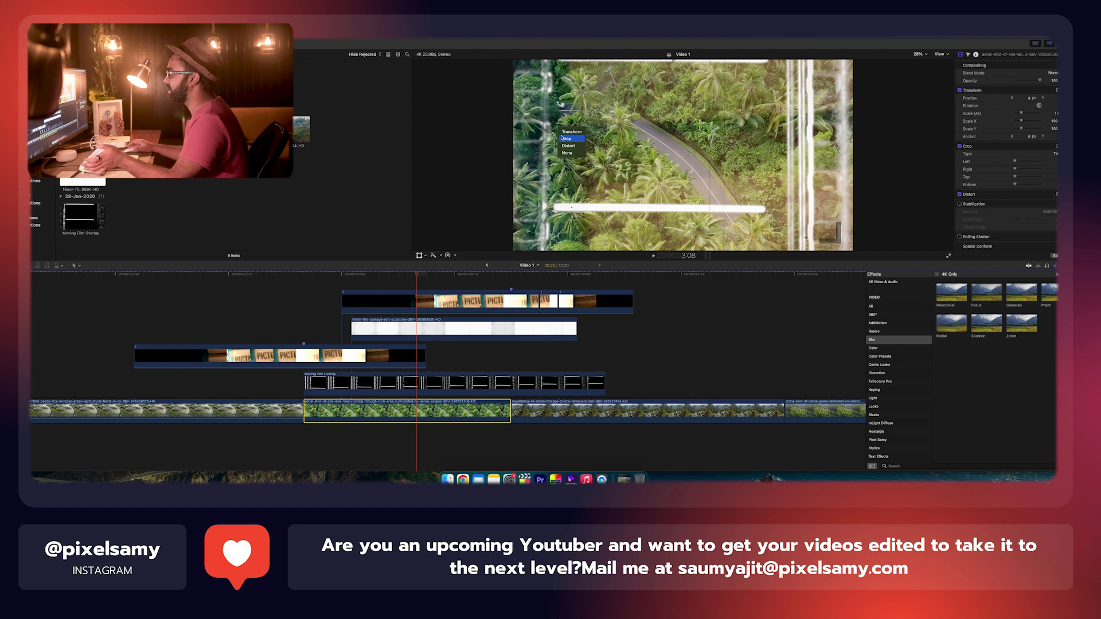
{"action": "key", "text": "shift+c"}
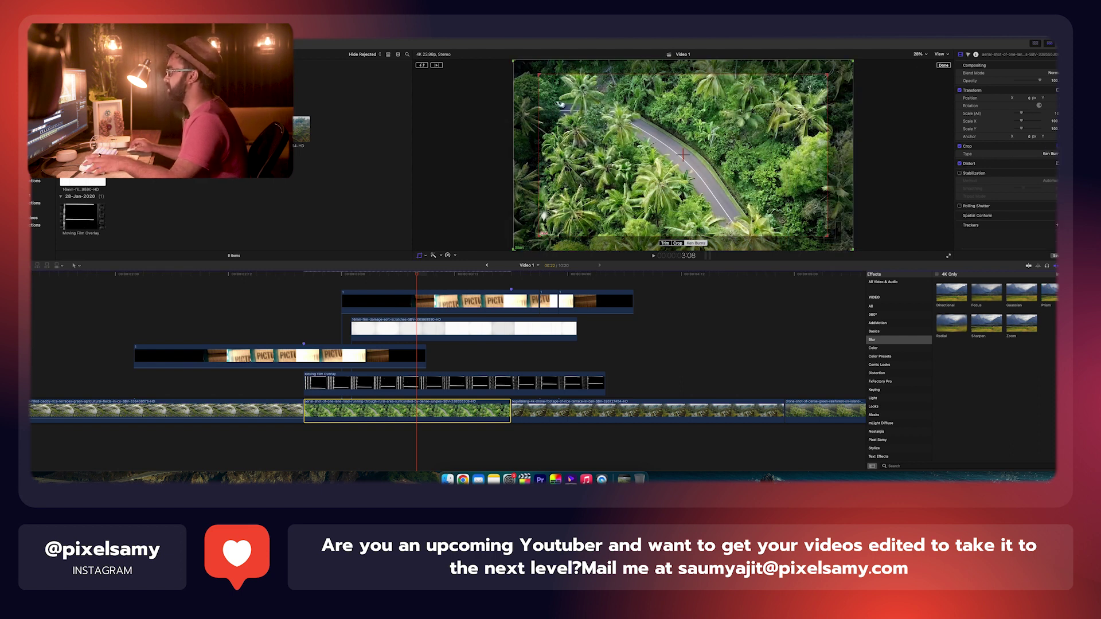
Play the timeline from earlier to preview the Ken Burns zoom, parking the playhead at 2:16
{"action": "left_click", "coordinate": [322, 334]}
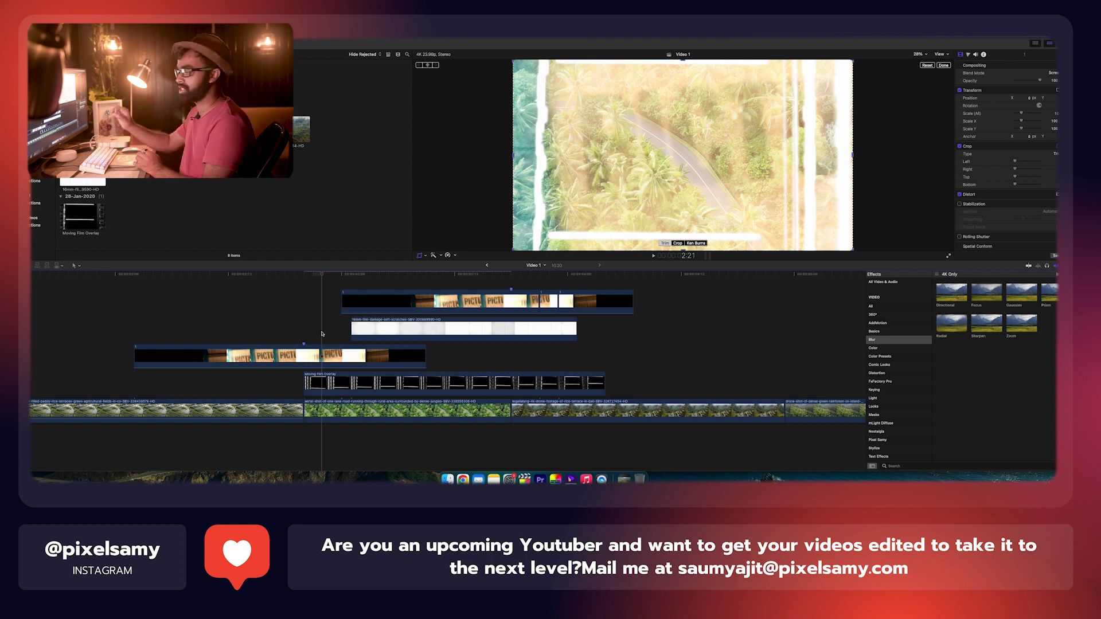
{"action": "key", "text": "space"}
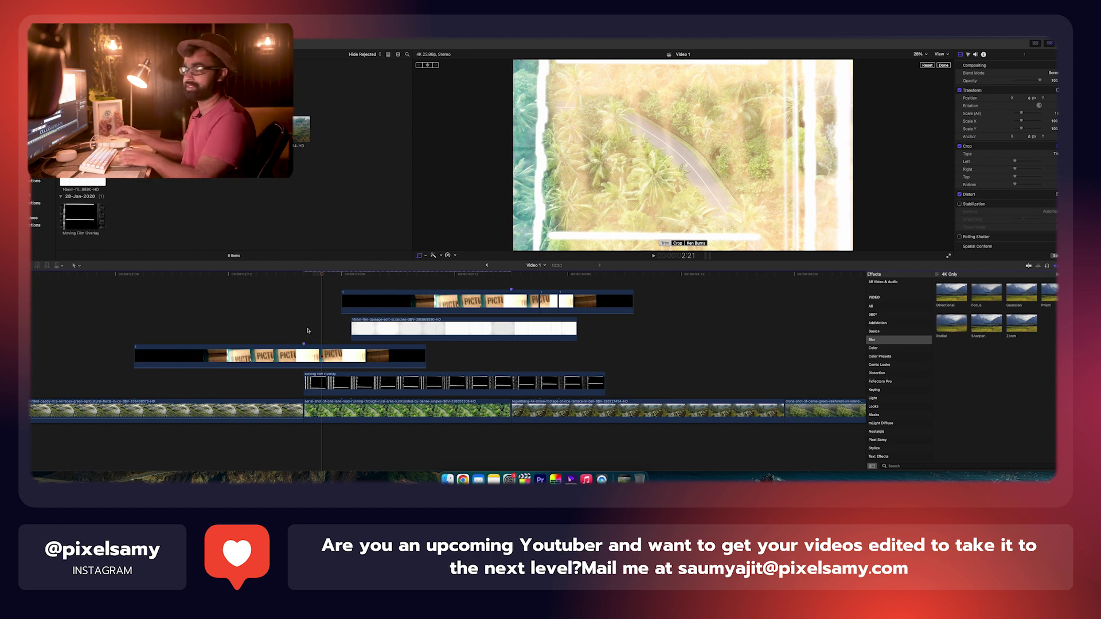
{"action": "key", "text": "space"}
{"action": "left_click", "coordinate": [143, 319]}
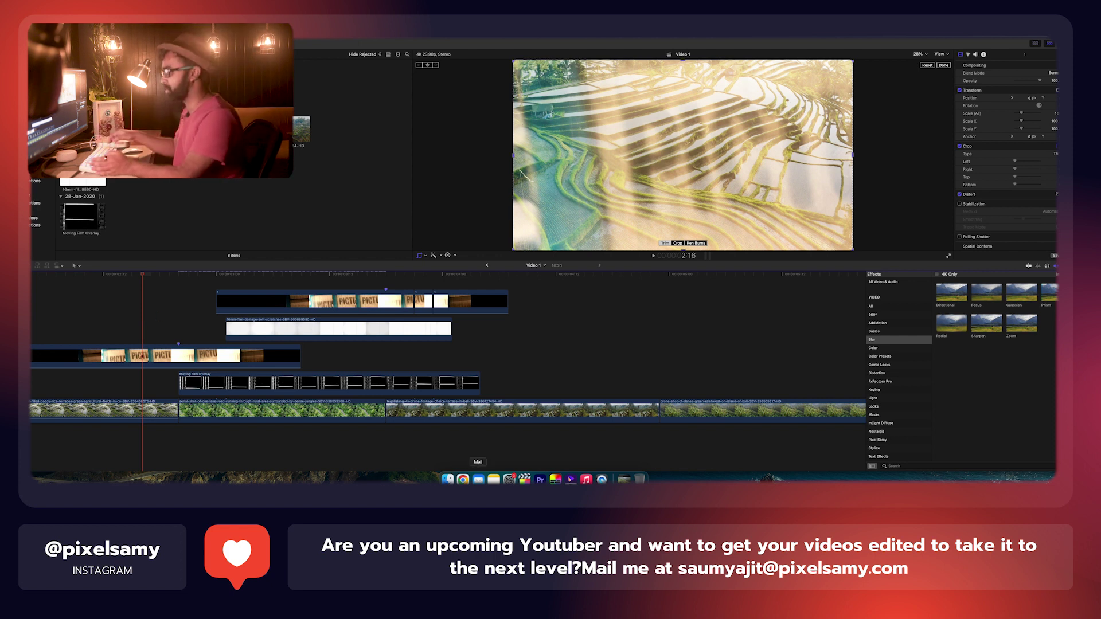
{"action": "left_click", "coordinate": [463, 479]}
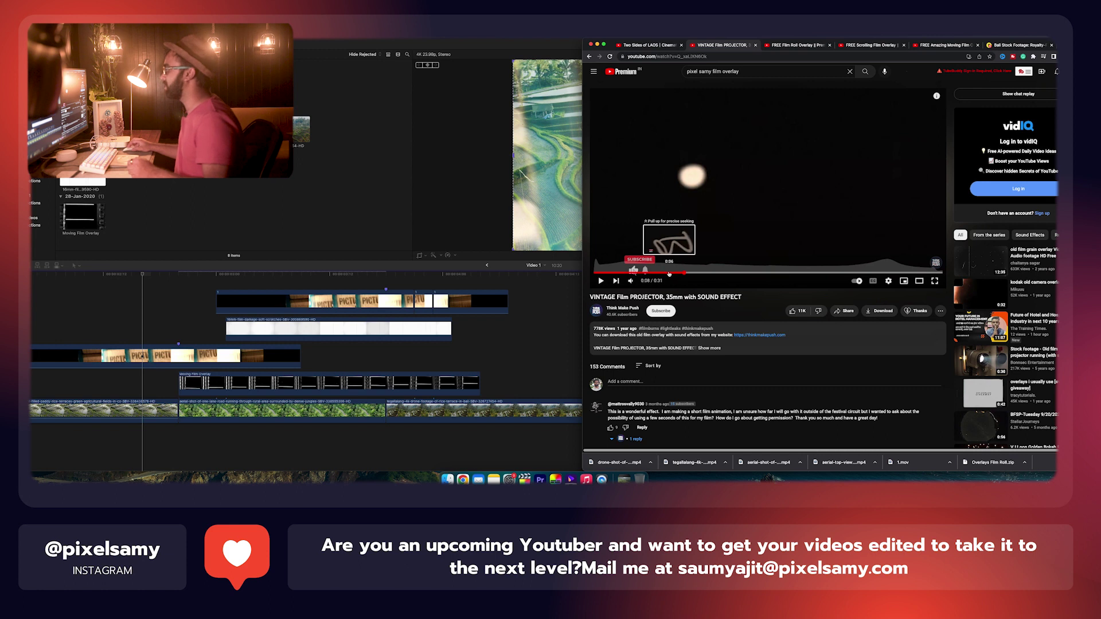
Watch the Two Sides of LAOS tab full screen from 0:28 at 0.5 playback speed
{"action": "left_click", "coordinate": [652, 47]}
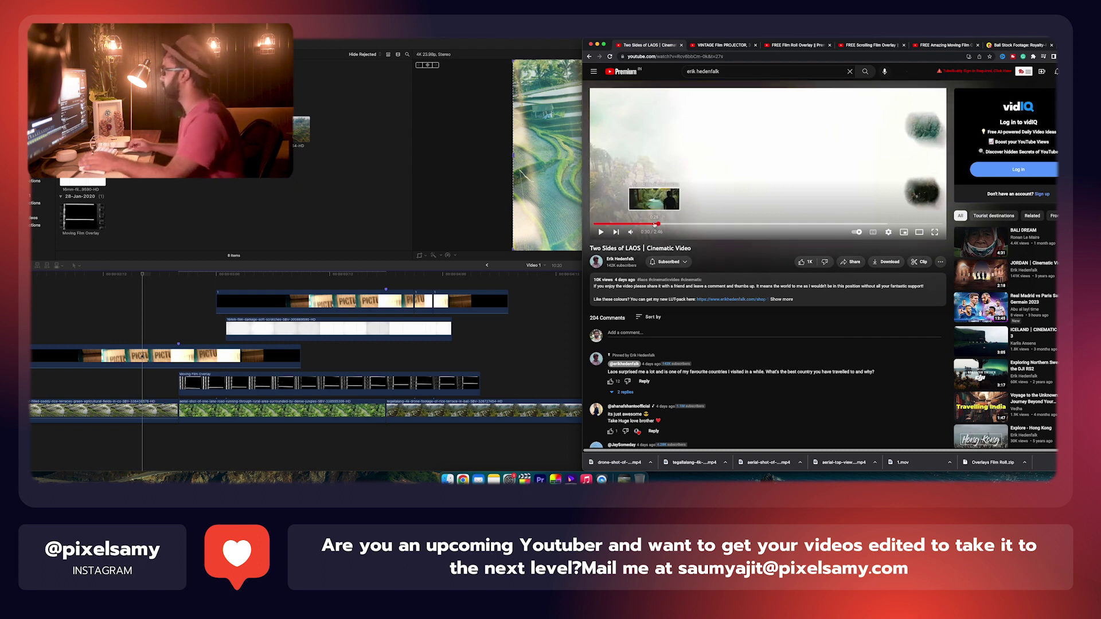
{"action": "left_click", "coordinate": [654, 224]}
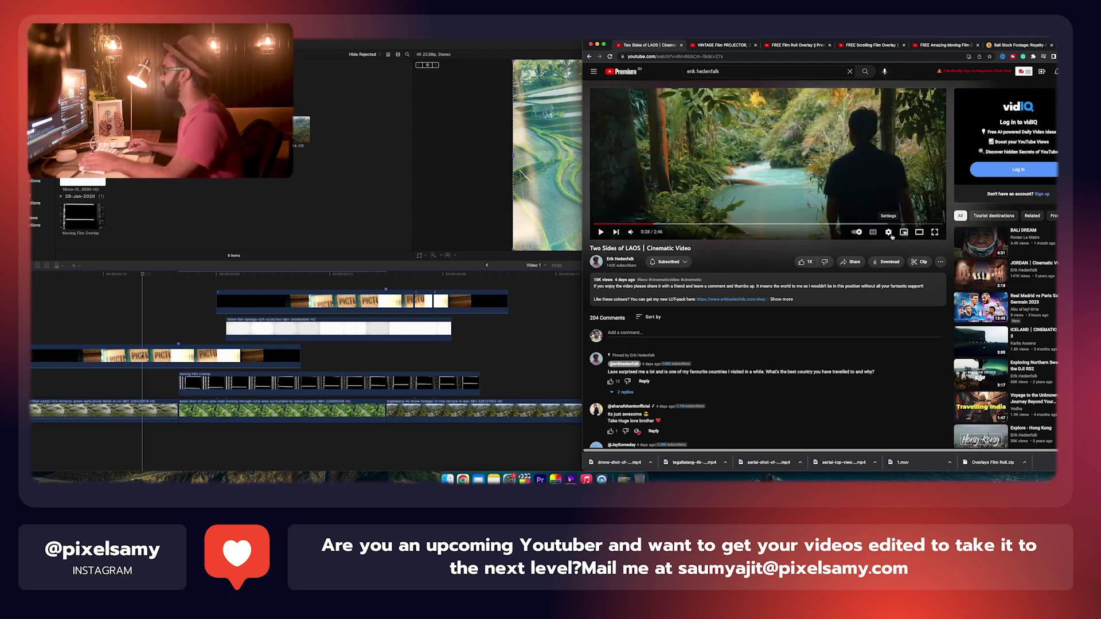
{"action": "left_click", "coordinate": [890, 232]}
{"action": "left_click", "coordinate": [882, 198]}
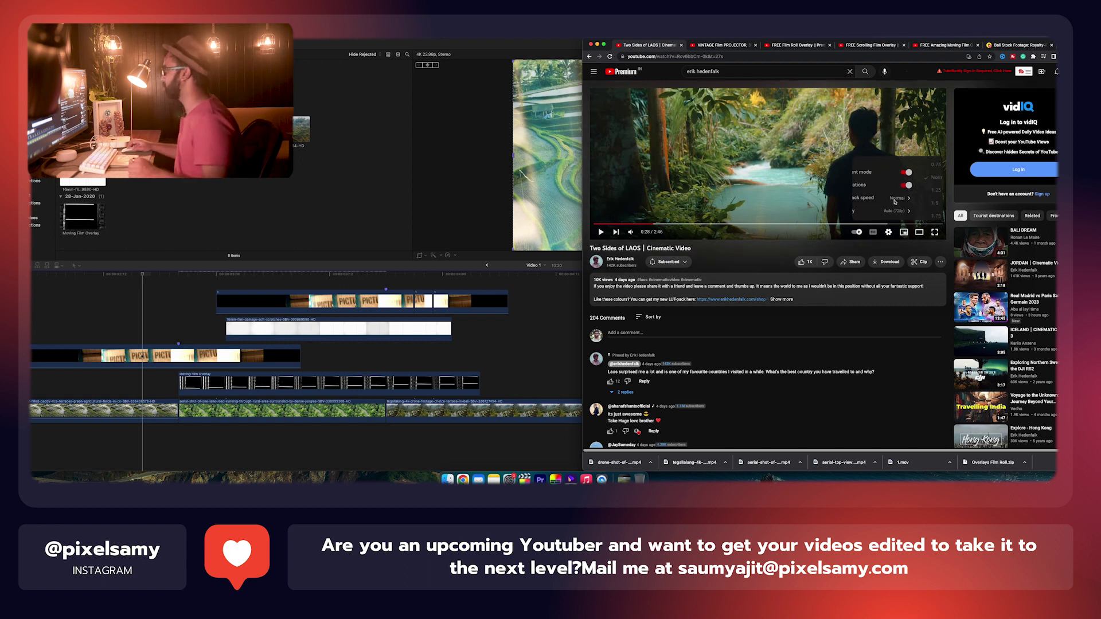
{"action": "left_click", "coordinate": [883, 151]}
{"action": "left_click", "coordinate": [746, 176]}
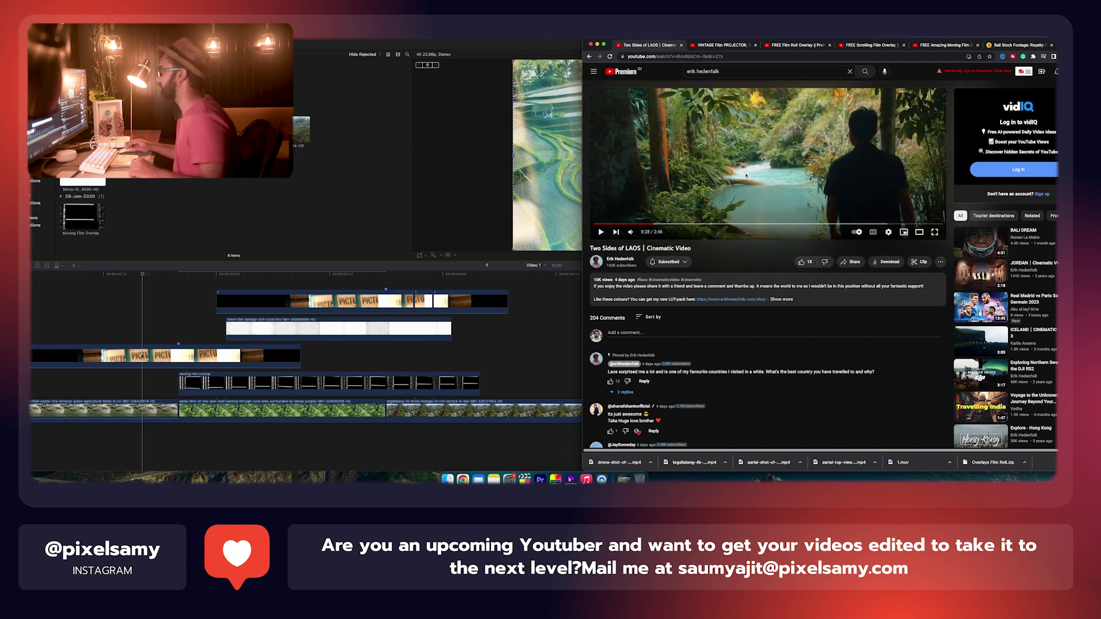
{"action": "left_click", "coordinate": [936, 233]}
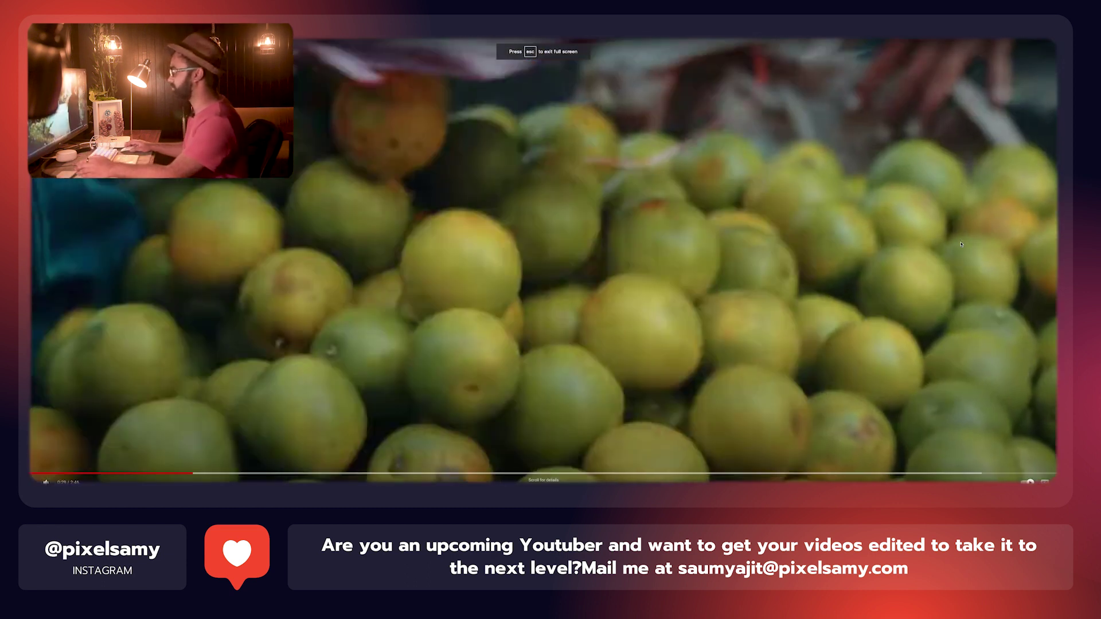
Pause and resume the Laos video on its film transitions, then exit full screen into YouTube search
{"action": "key", "text": "space"}
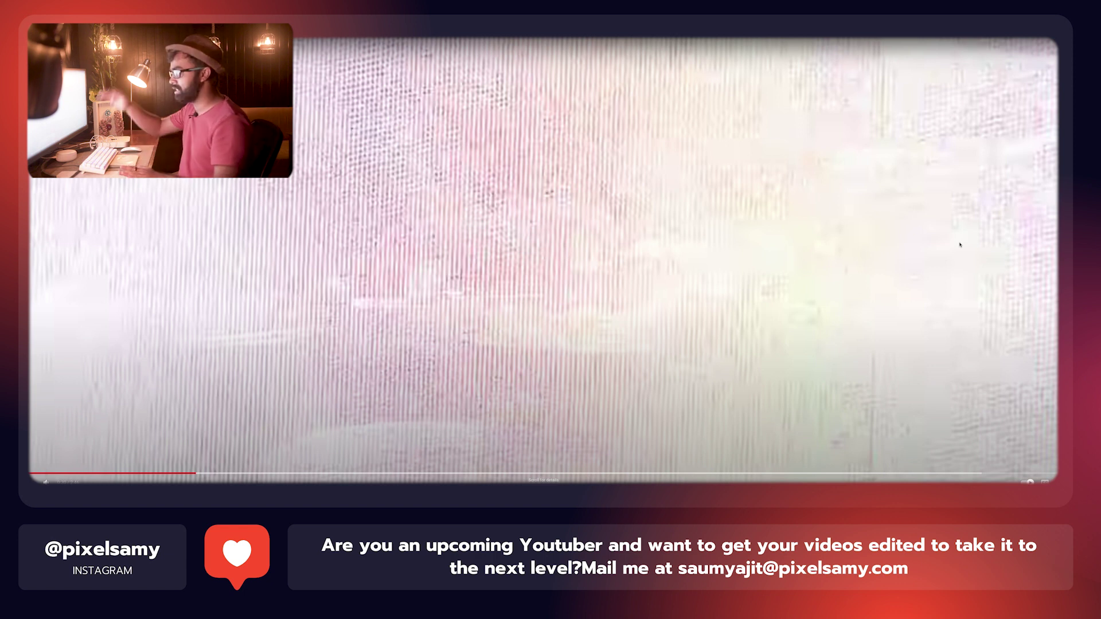
{"action": "key", "text": "space"}
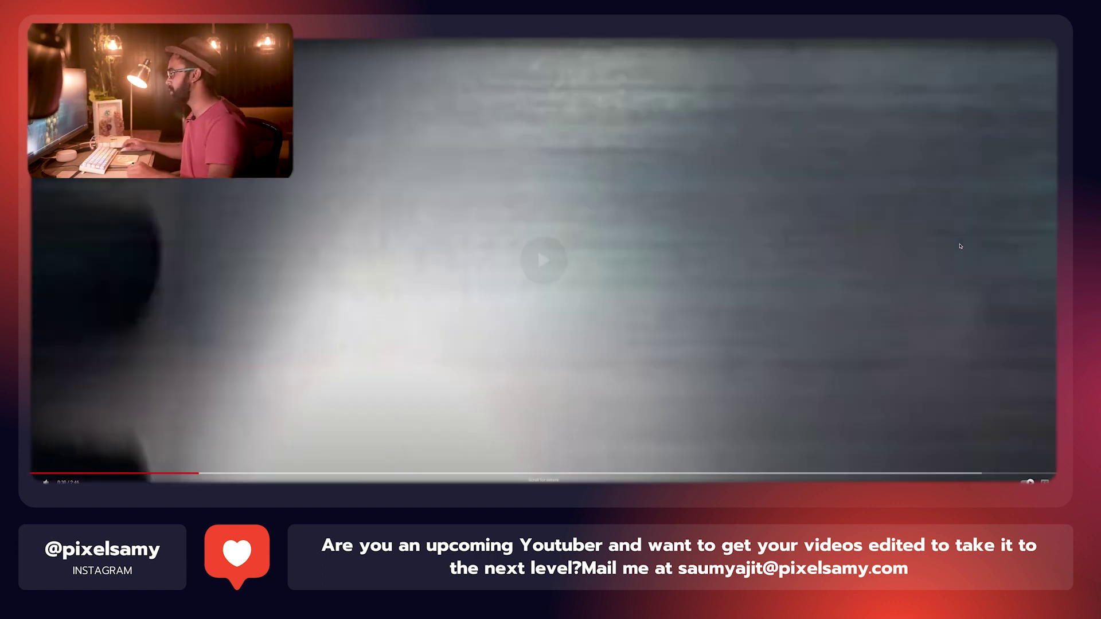
{"action": "key", "text": "space"}
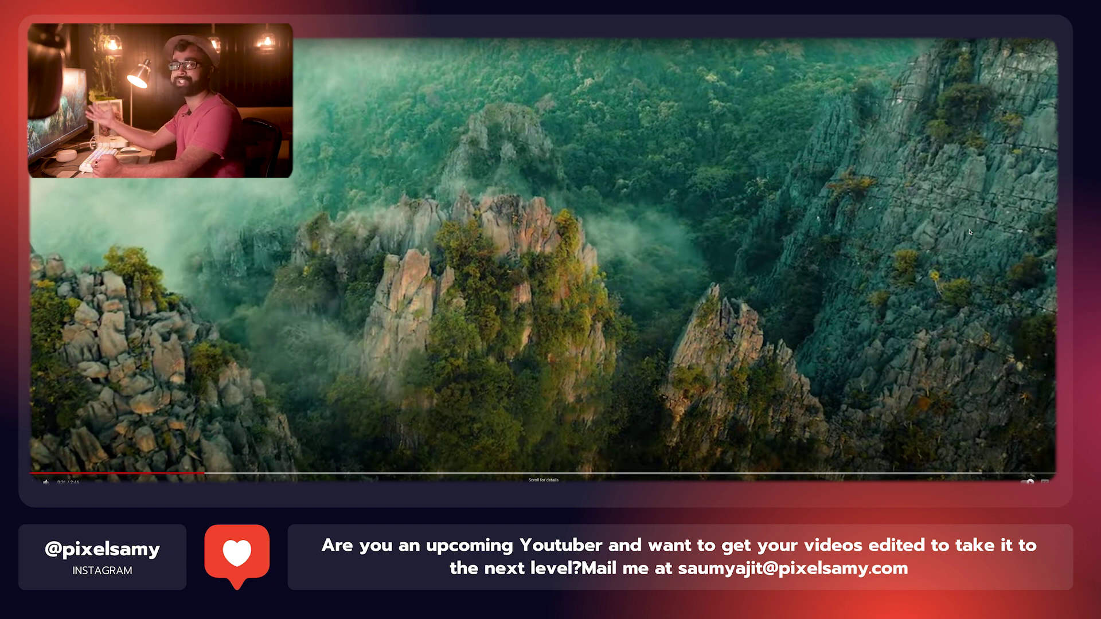
{"action": "key", "text": "Escape"}
{"action": "left_click", "coordinate": [733, 70]}
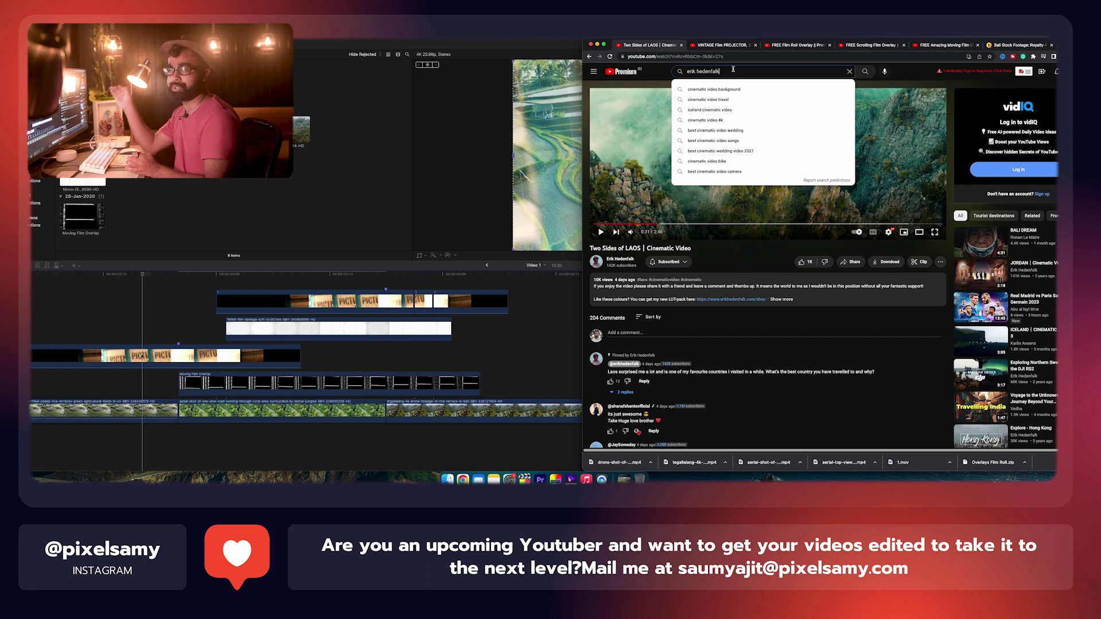
Bring the Final Cut Pro Bali timeline, paused at 2:16, in front of Chrome
{"action": "left_click", "coordinate": [198, 316]}
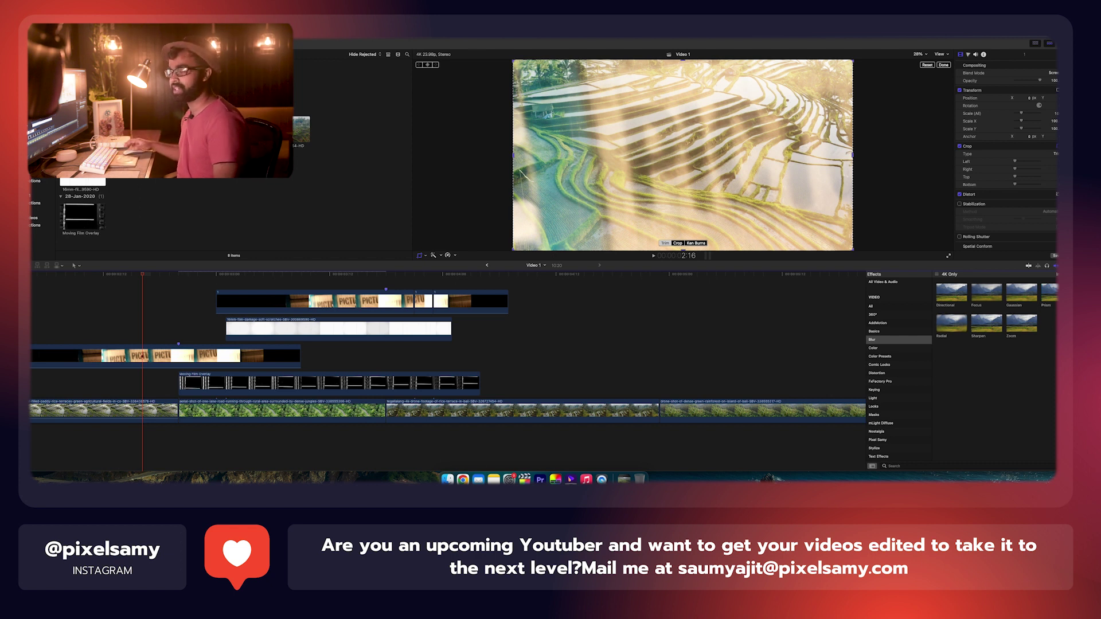
In the ambient sfx folder, Quick Look preview the ES_Film Camera 35mm sound effect
{"action": "left_click", "coordinate": [447, 479]}
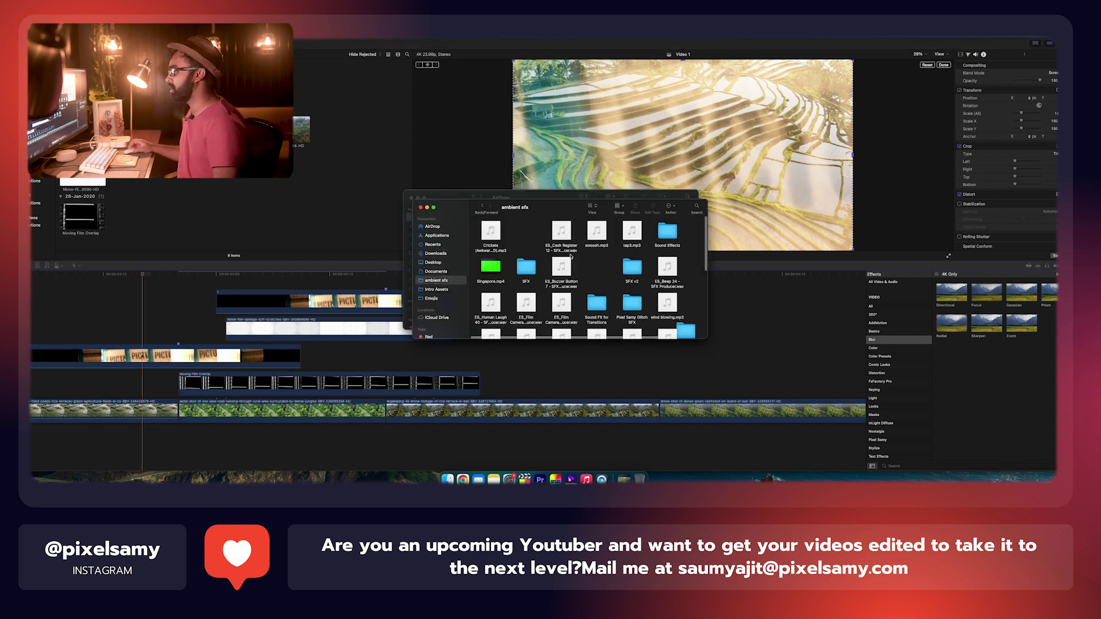
{"action": "scroll", "coordinate": [567, 263], "scroll_direction": "down", "scroll_amount": 2}
{"action": "left_click", "coordinate": [564, 281]}
{"action": "key", "text": "space"}
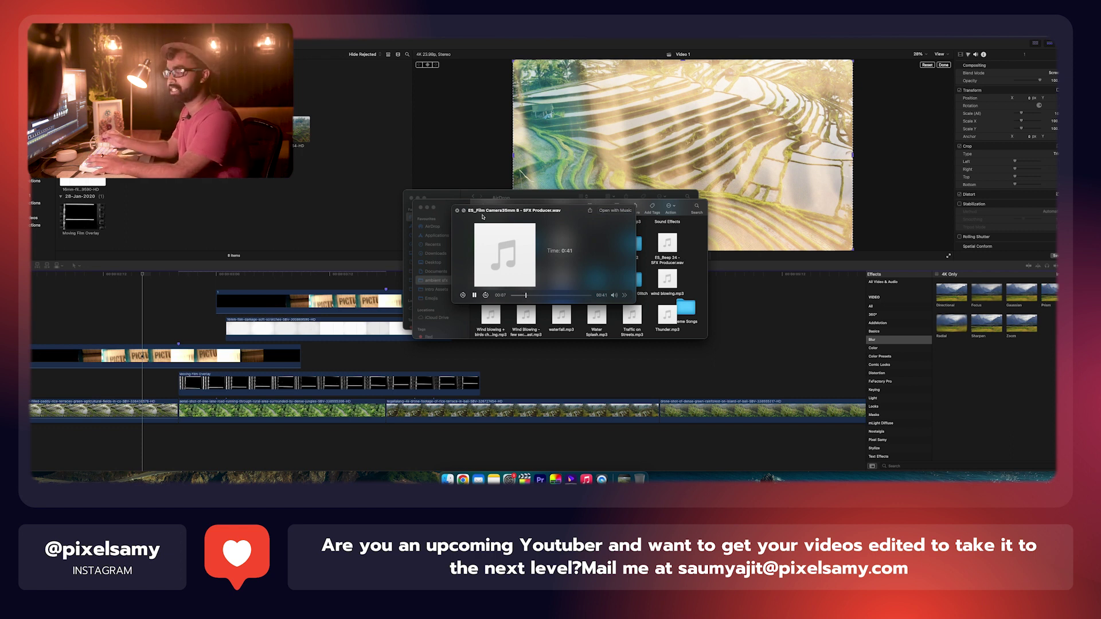
{"action": "key", "text": "space"}
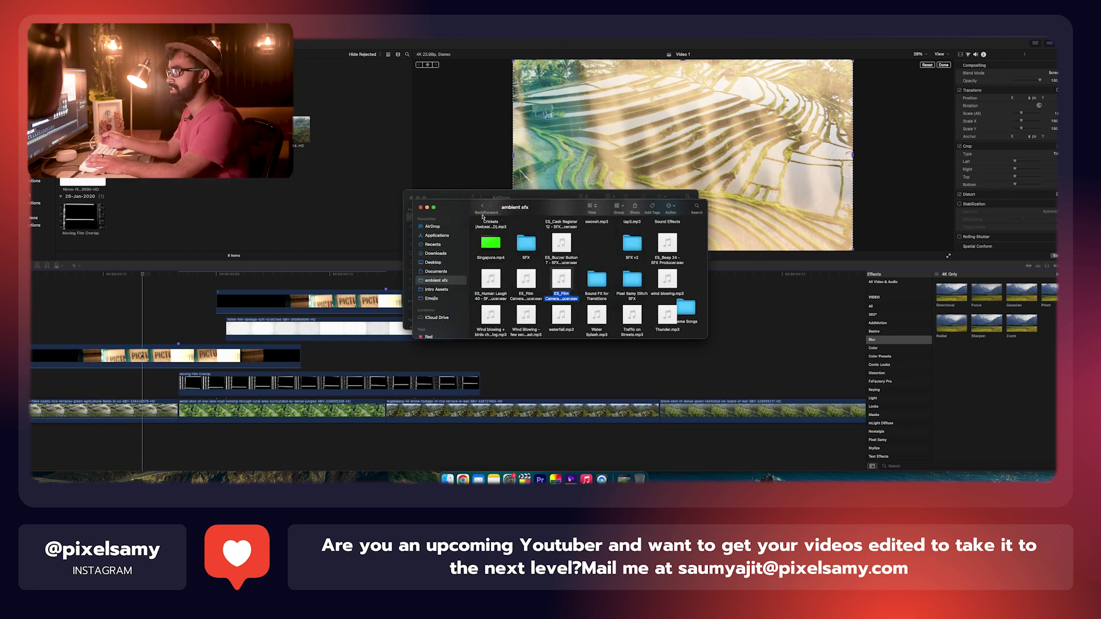